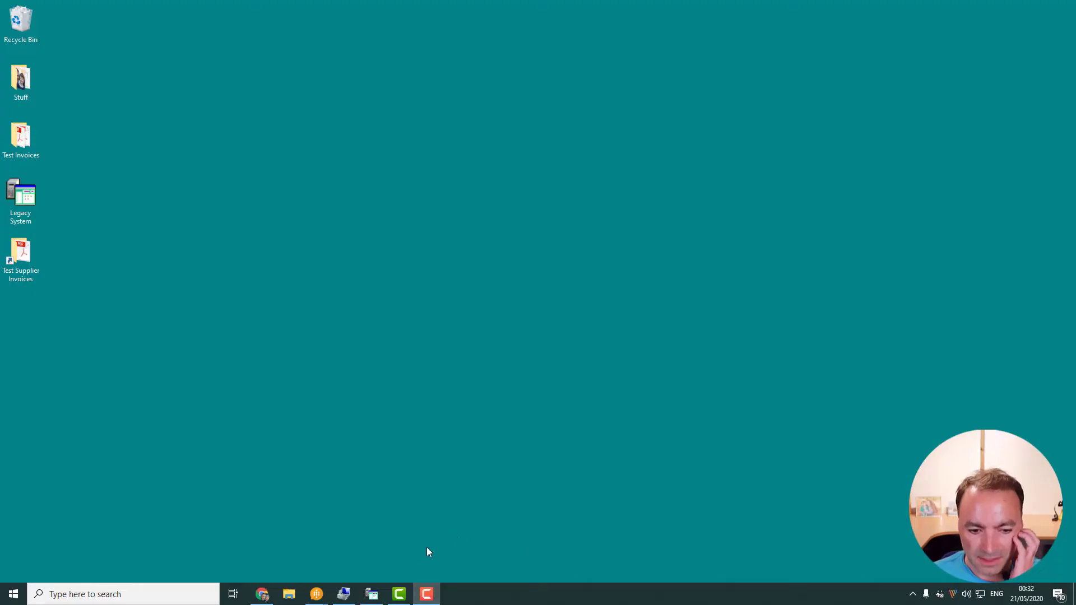
Restore Legacy System and go through Financial Systems to the Purchase Ledger menu
left_click(373, 589)
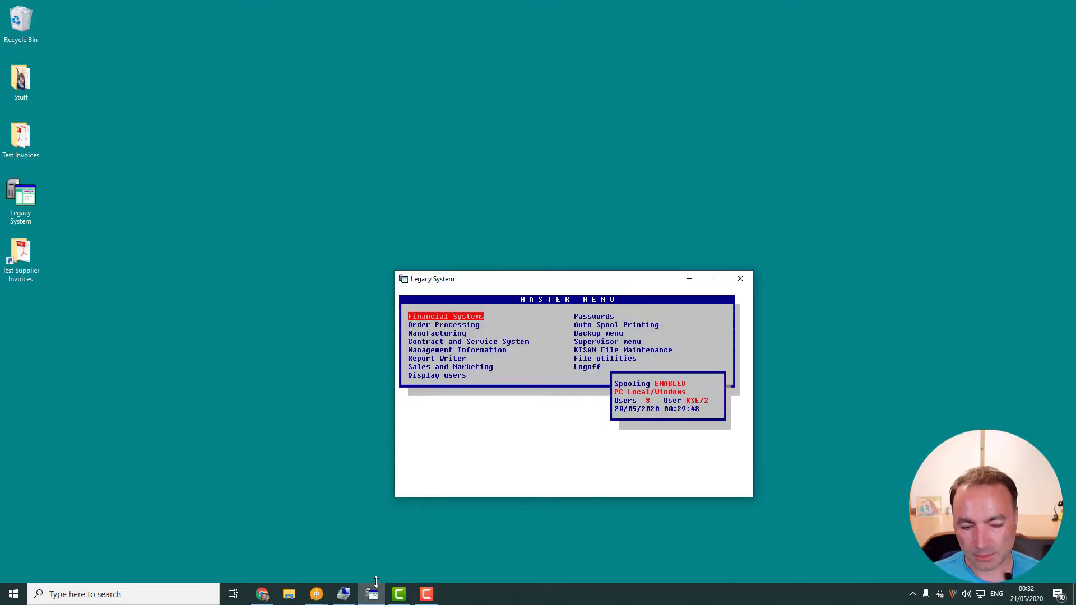
key("Right")
key("Left")
key("Down")
key("Up")
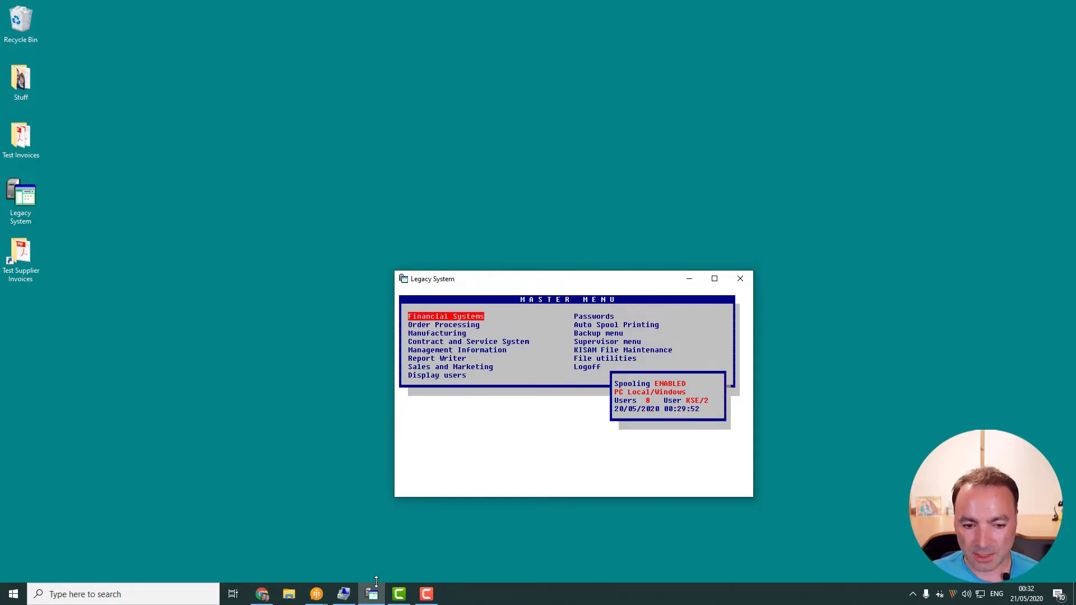
key("Return")
key("Down")
key("Return")
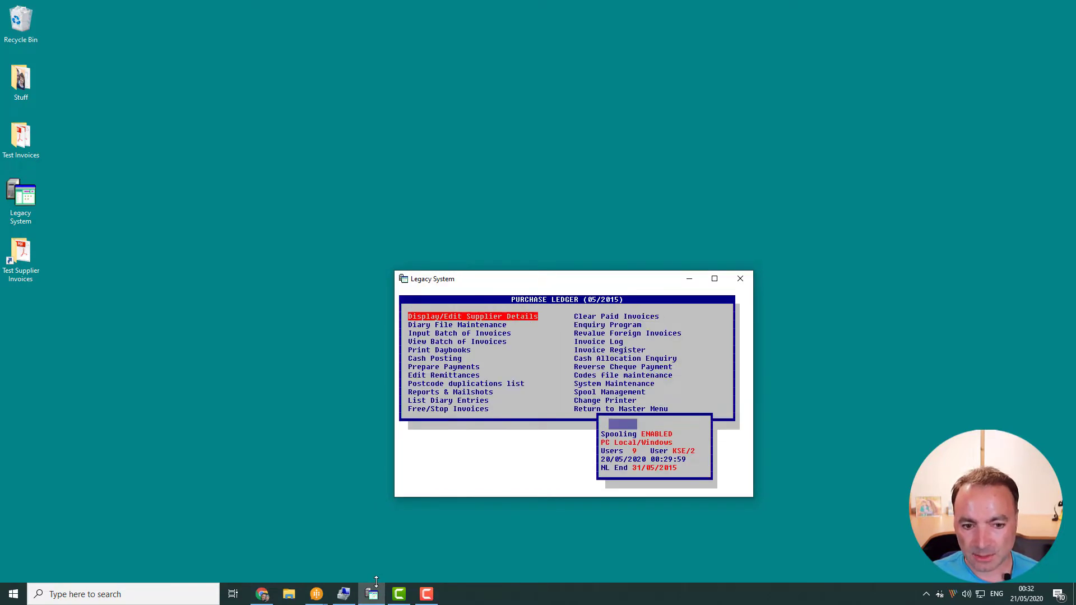
Preview the Input Batch of Invoices form, then exit back to the Purchase Ledger menu
key("Down")
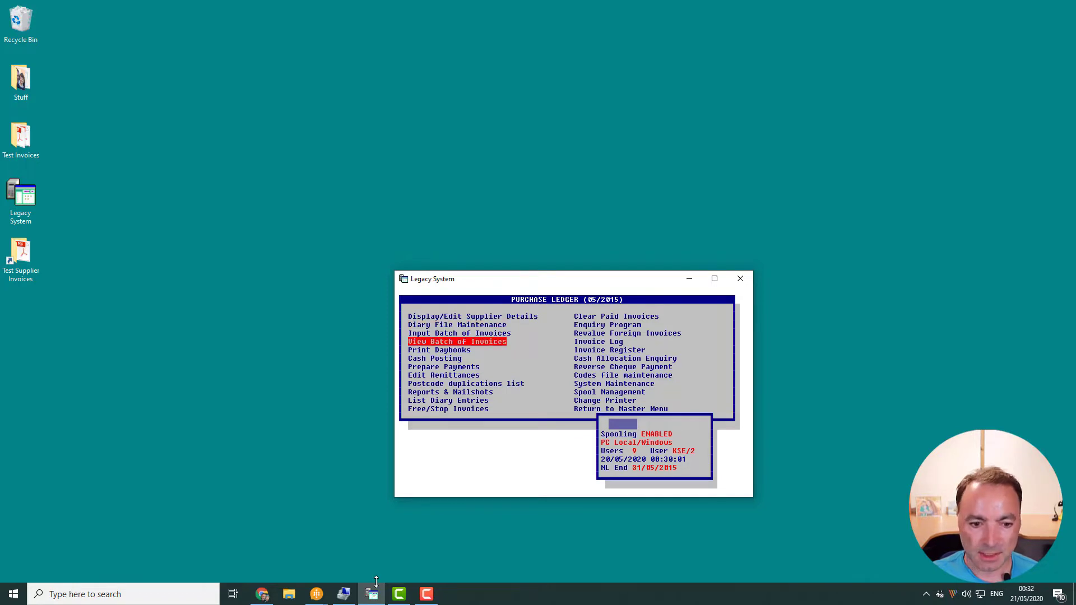
key("Down")
key("Return")
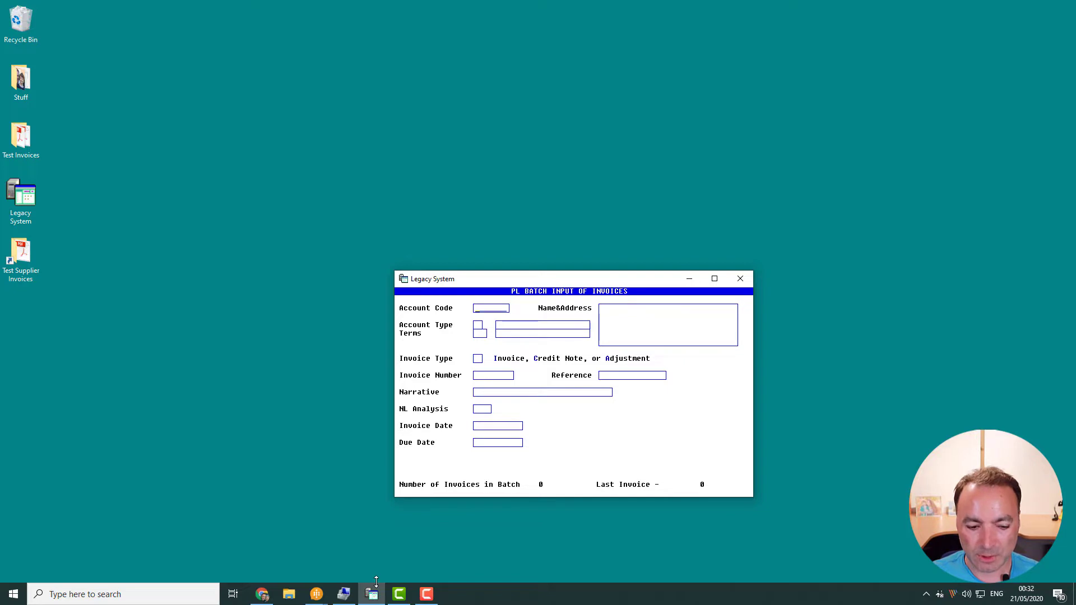
key("Escape")
key("Return")
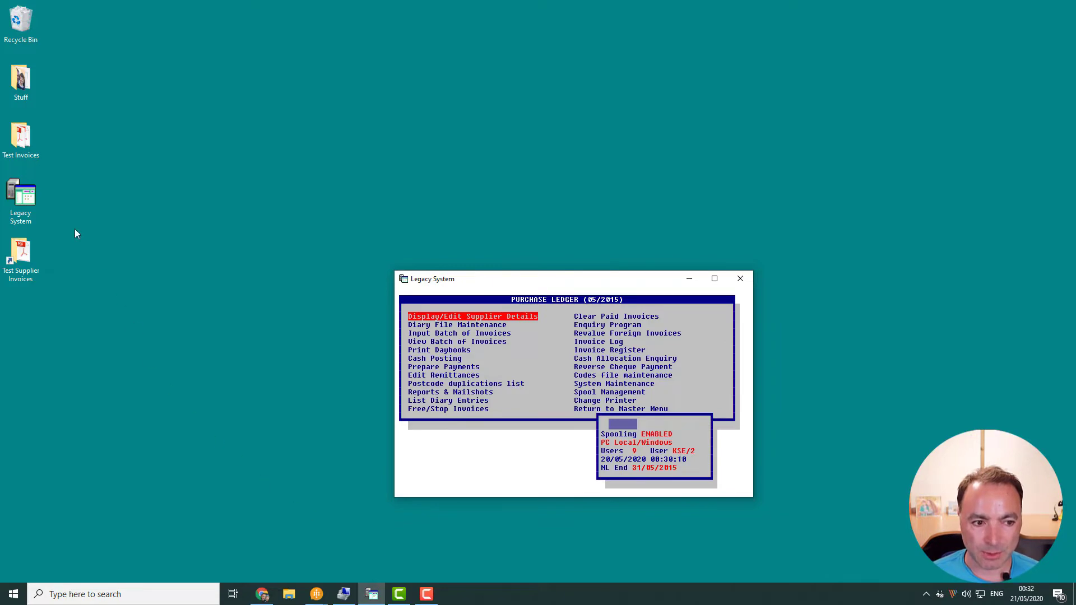
double_click(28, 143)
double_click(313, 229)
scroll(560, 269, "down", 4)
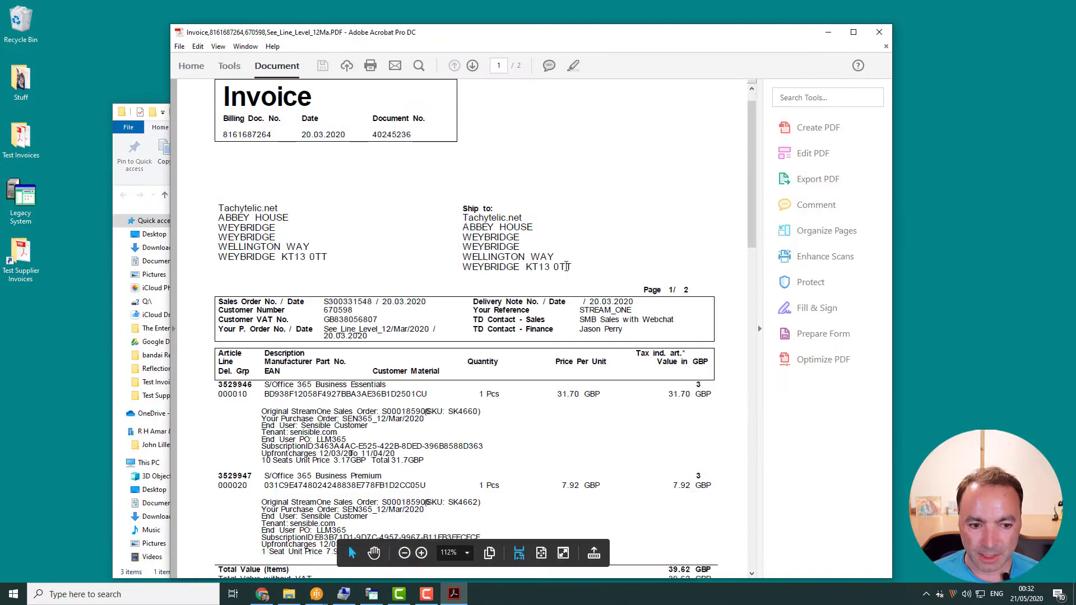
scroll(557, 280, "down", 1)
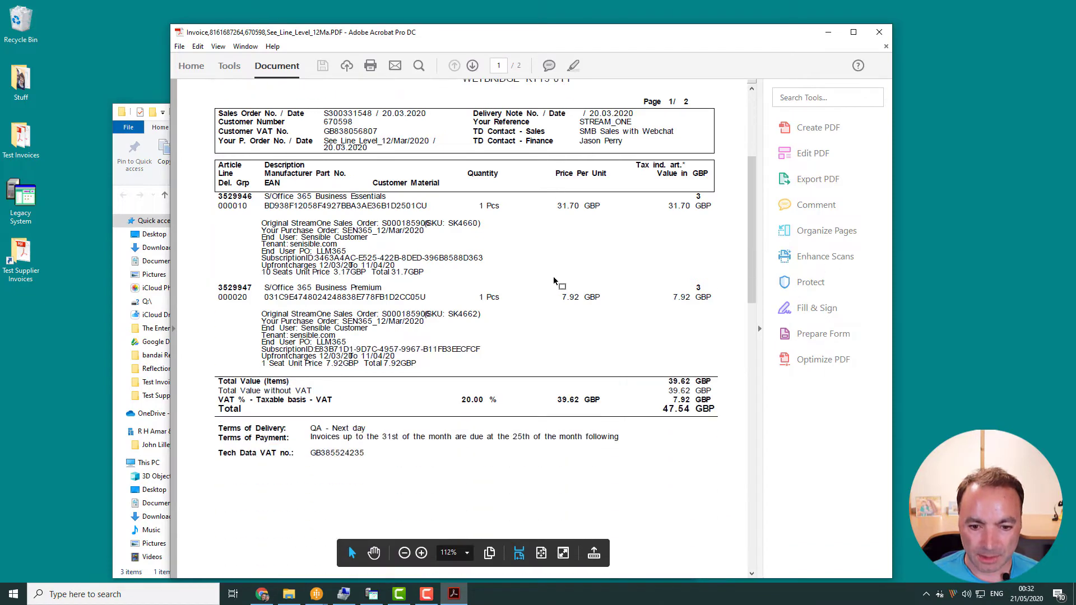
left_click(879, 32)
double_click(338, 241)
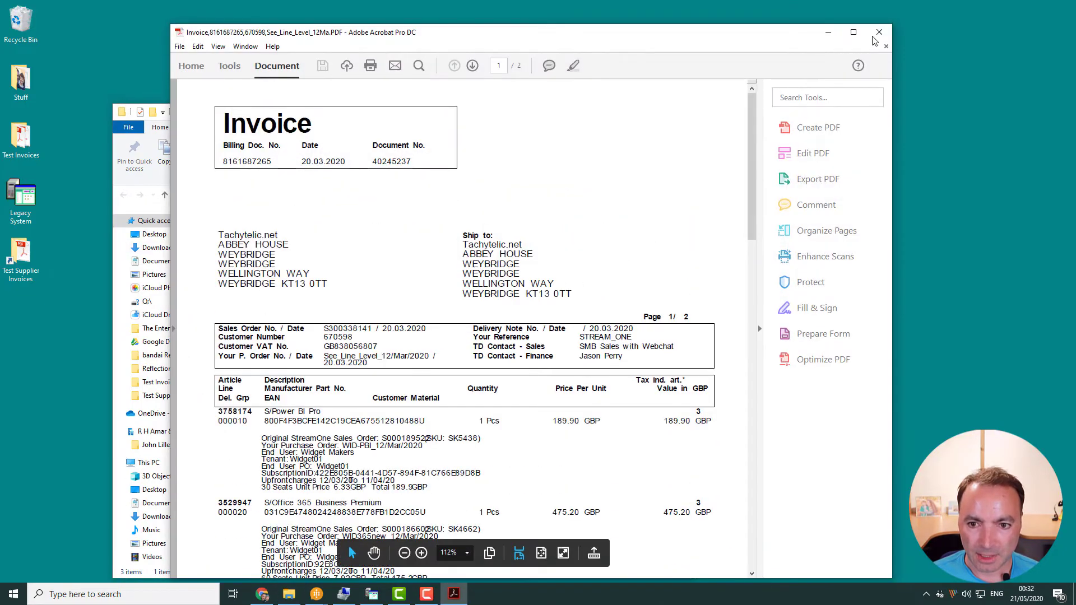
left_click(878, 32)
left_click(680, 111)
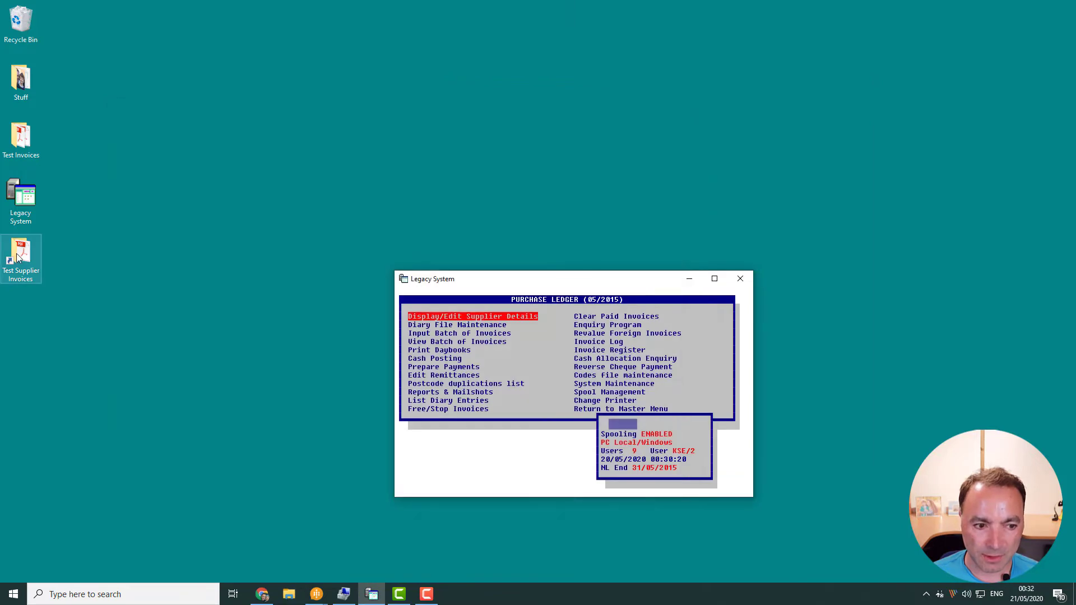
key("Return")
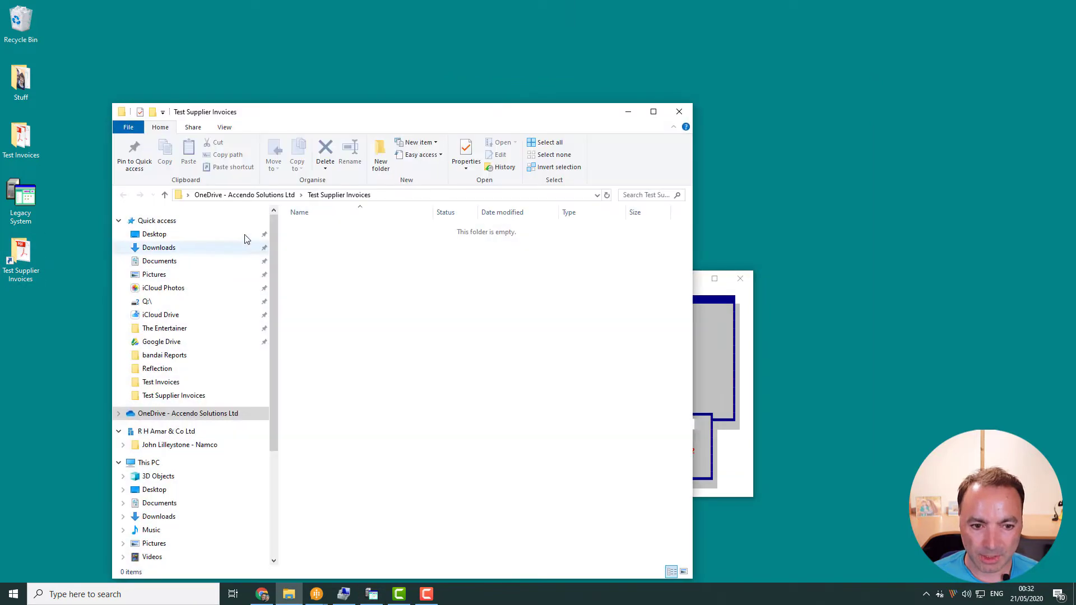
left_click(681, 110)
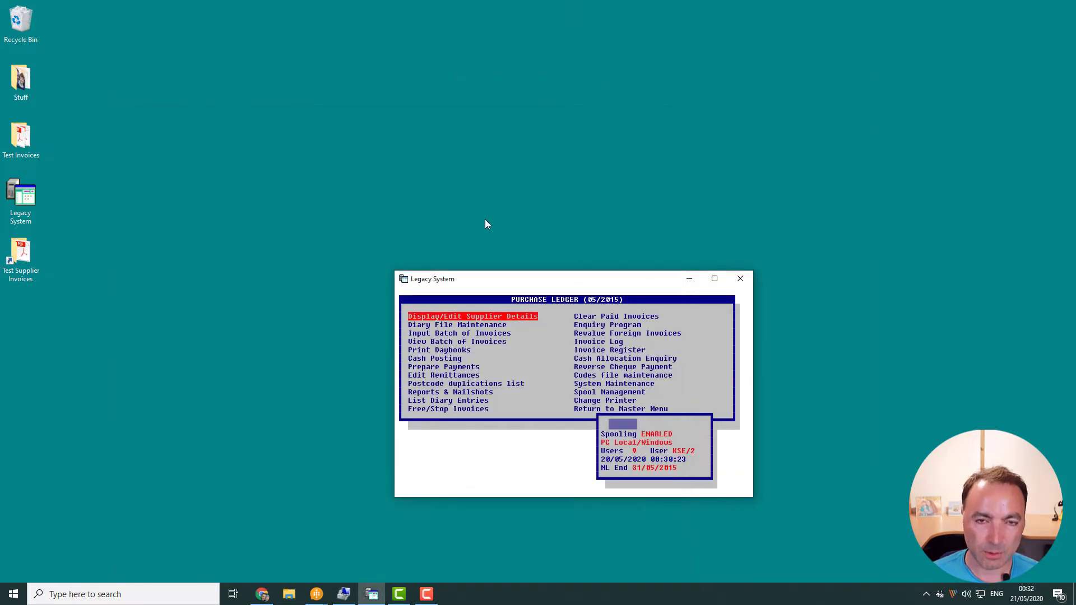
double_click(21, 140)
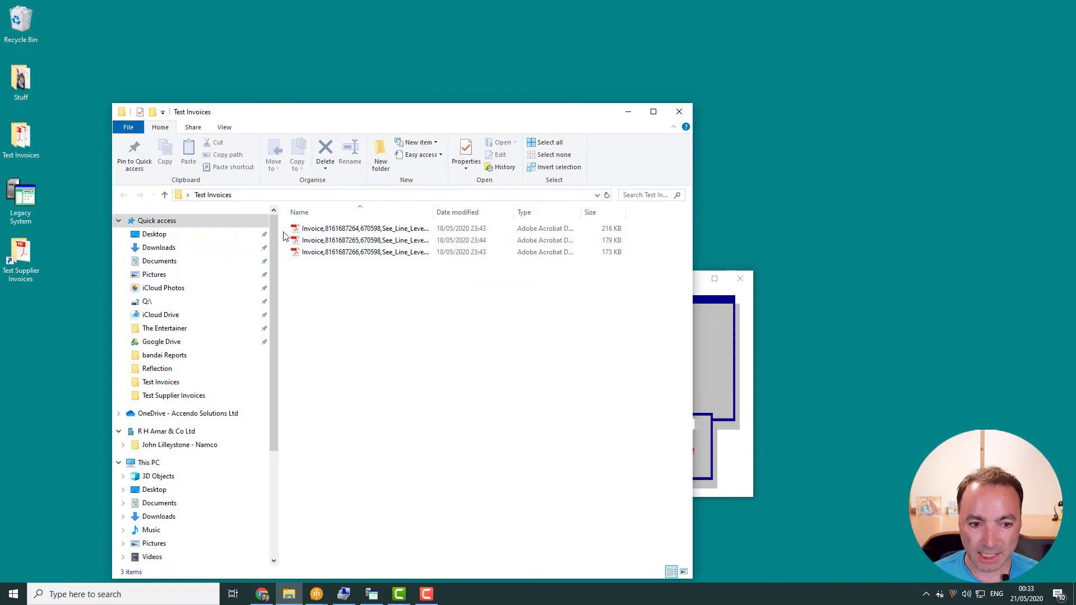
left_click(316, 244)
right_click(316, 242)
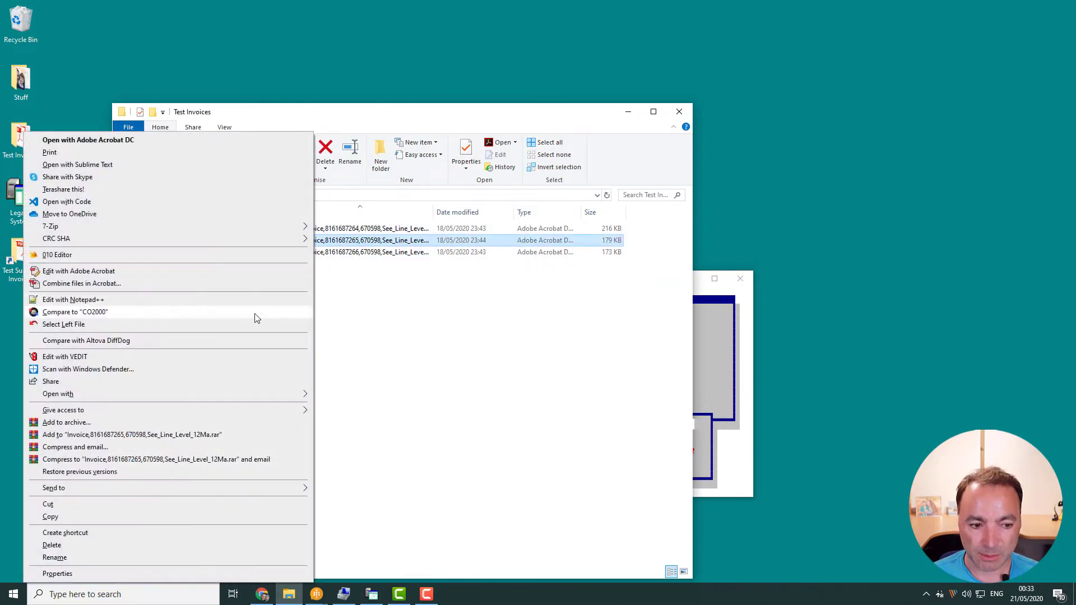
left_click(160, 517)
Paste the invoice into the Test Supplier Invoices folder and close Explorer
left_click(680, 111)
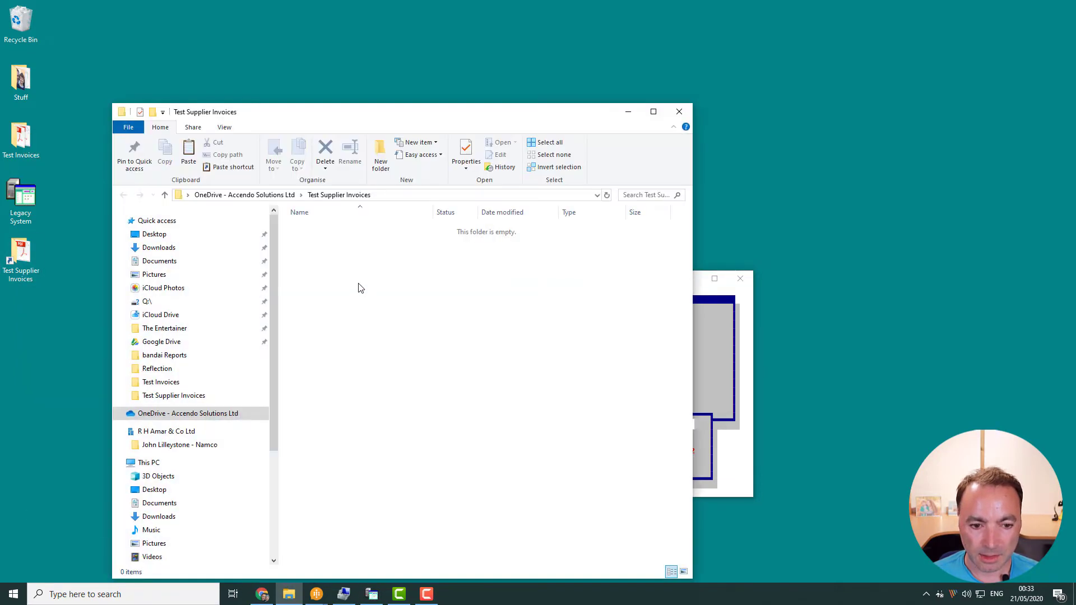
right_click(361, 284)
left_click(324, 362)
left_click(676, 114)
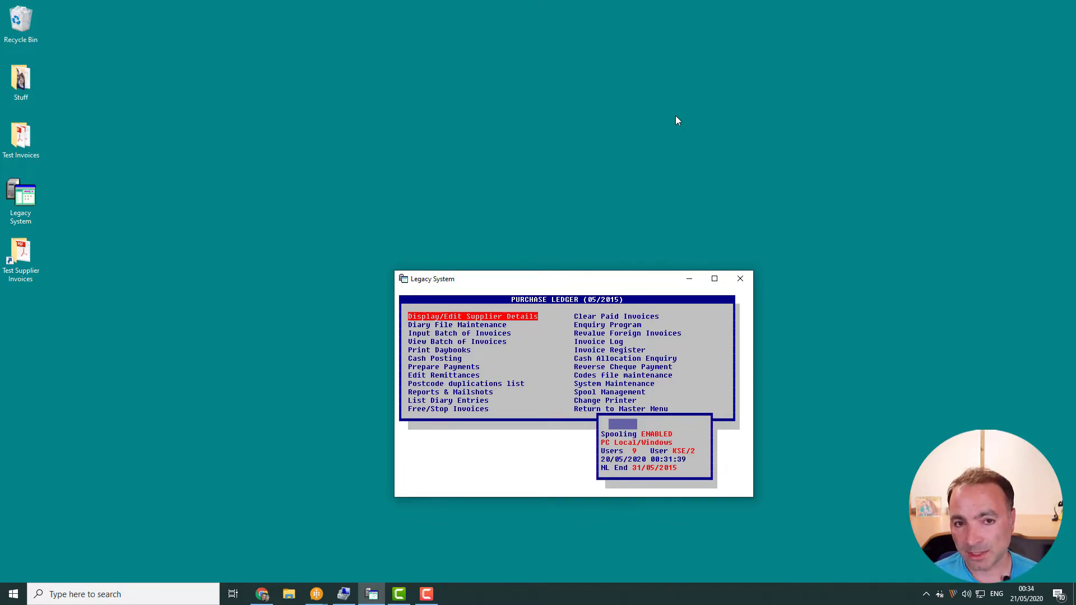
Switch to the Power Automate run history in Chrome and scroll down it
key("alt+Tab")
scroll(504, 384, "down", 1)
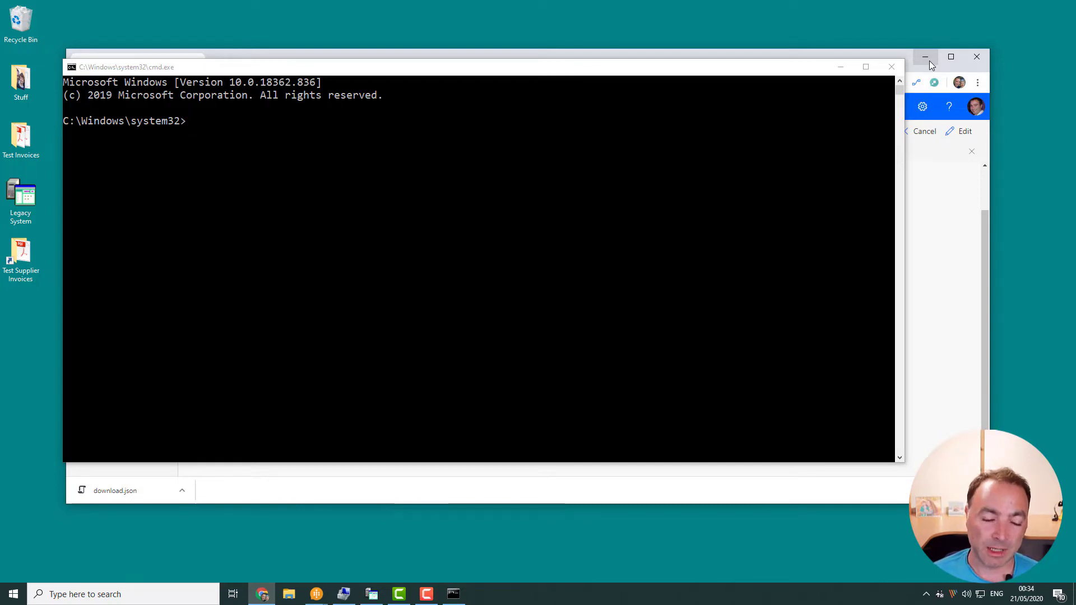
left_click(484, 262)
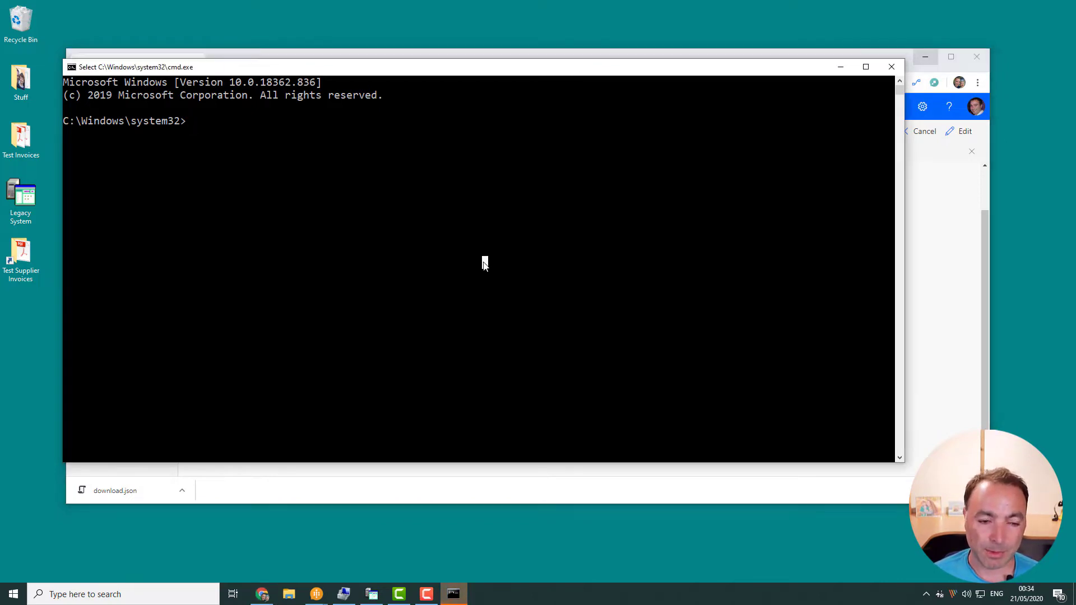
type("\"%programfiles%\\WinA")
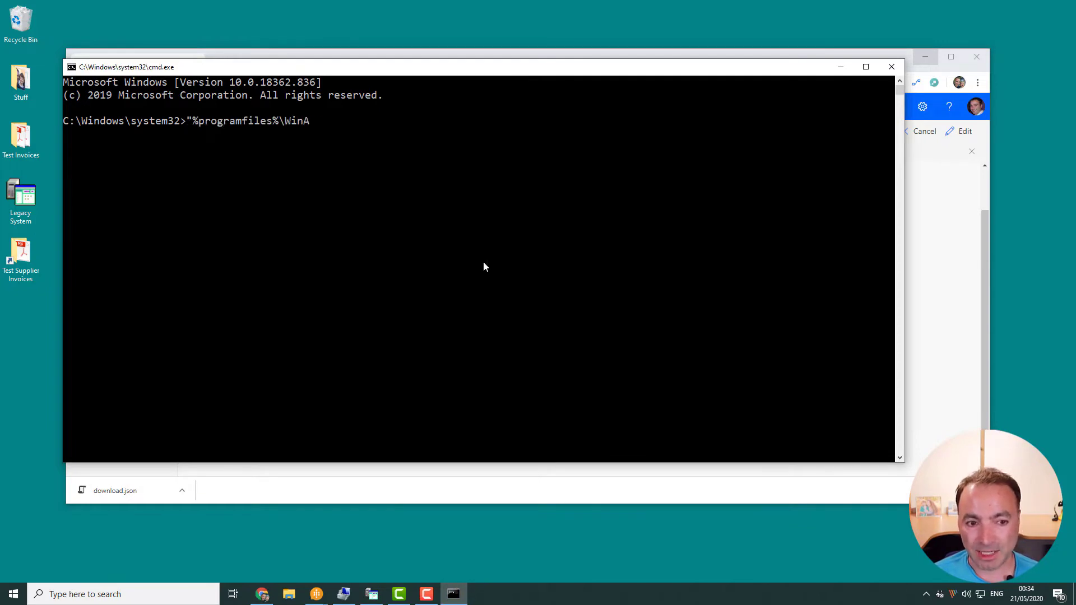
type("utomation\\WinAutomationController.exe\" /start \"/")
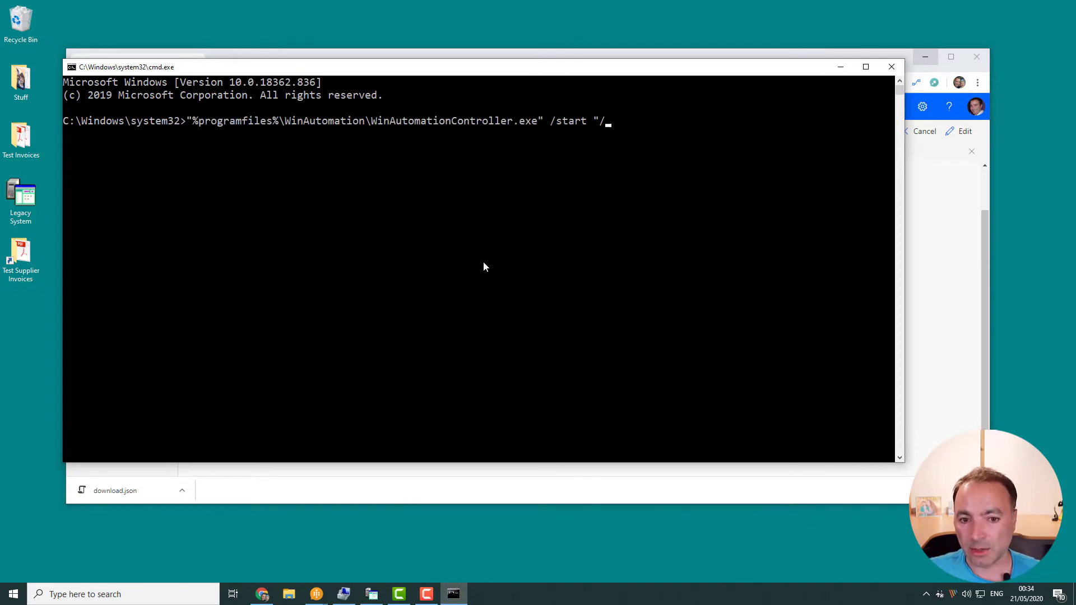
type("My Processes/Green Screen/inputSupplierInvoice\"")
key("Return")
type("8161687265 20-03-2020 665.10 133.02 \"Widget Mak")
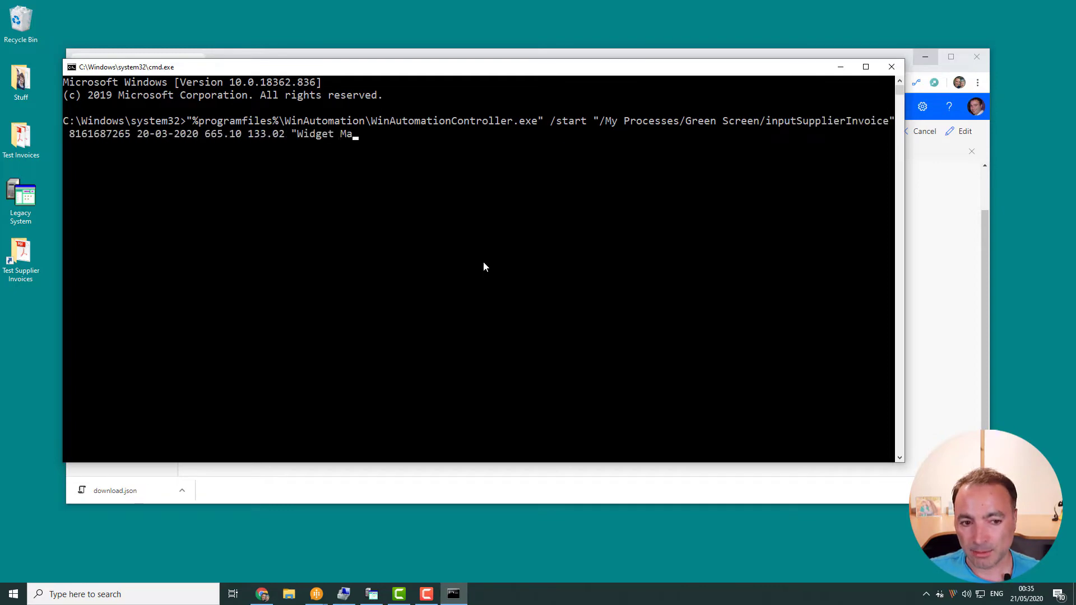
type("ers\" Widget01 799.12")
key("Return")
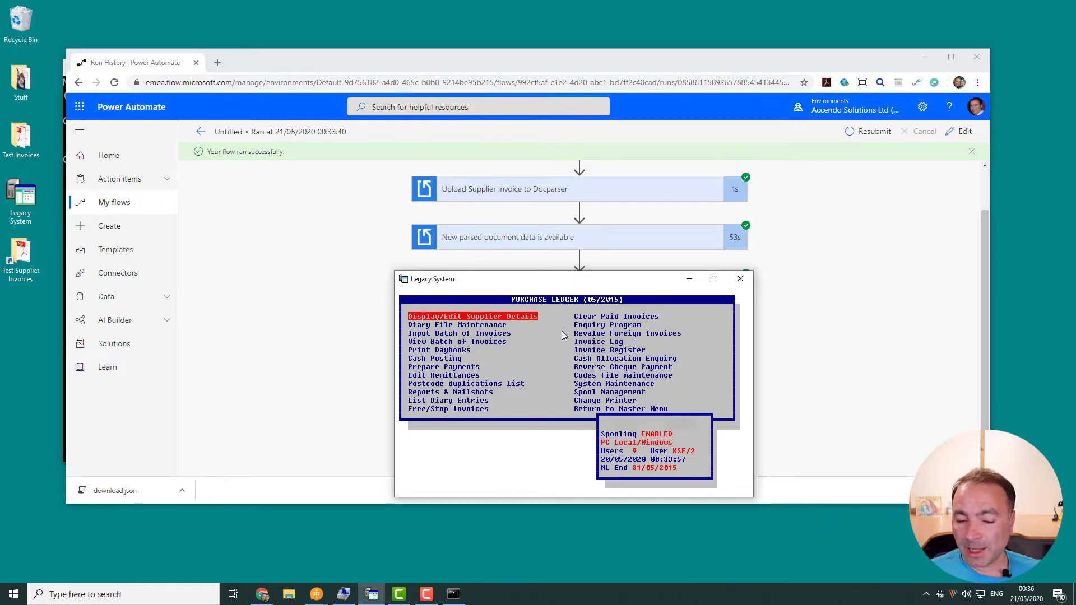
Maximize the run view and review the trigger and Docparser upload step details
left_click(849, 324)
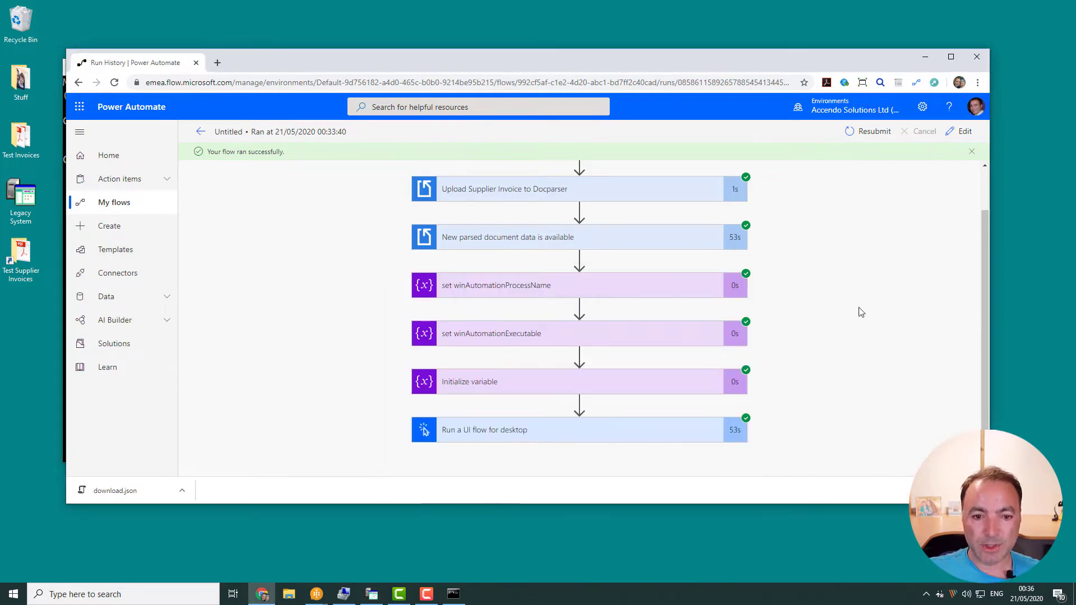
scroll(531, 235, "up", 5)
left_click(501, 213)
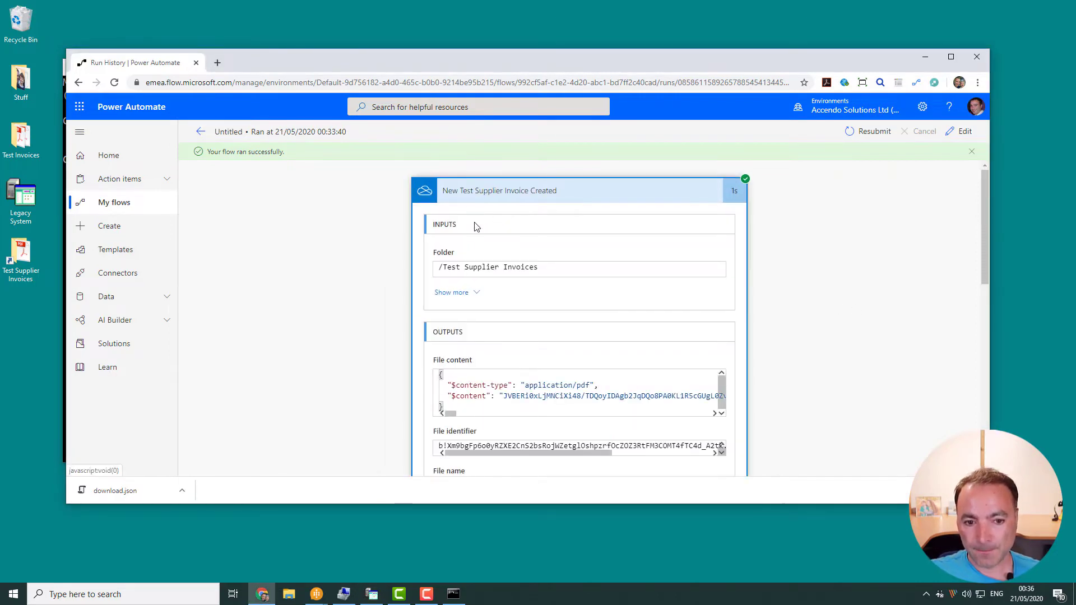
left_click(481, 190)
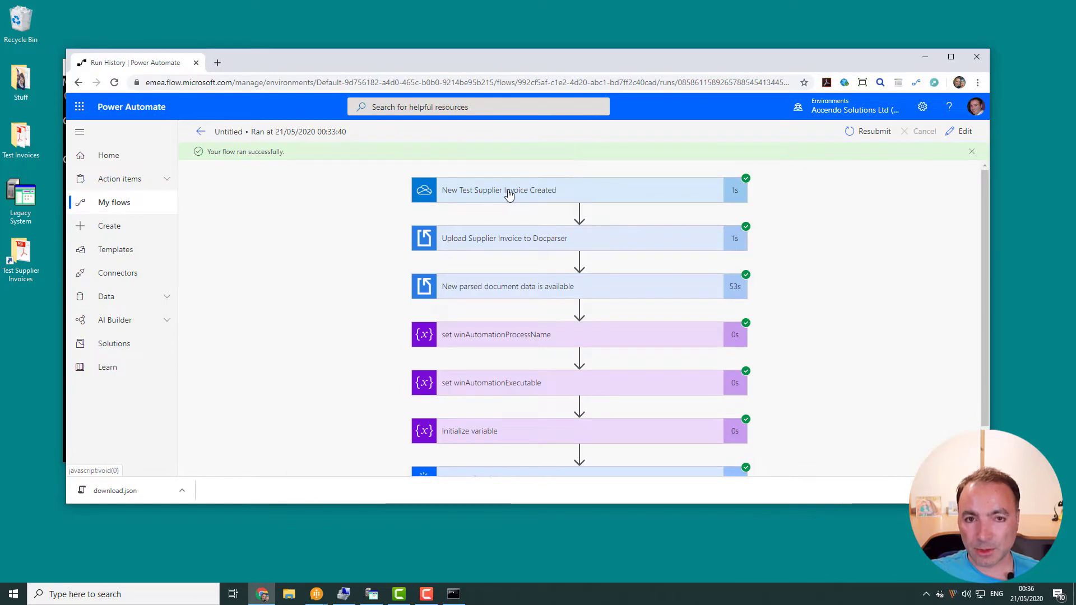
double_click(539, 63)
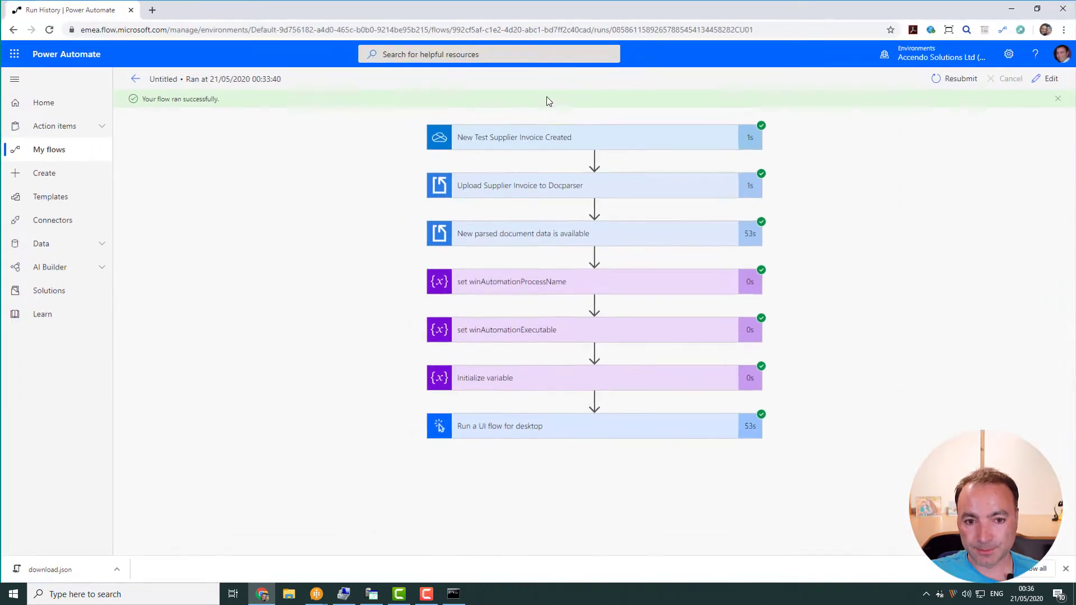
left_click(503, 194)
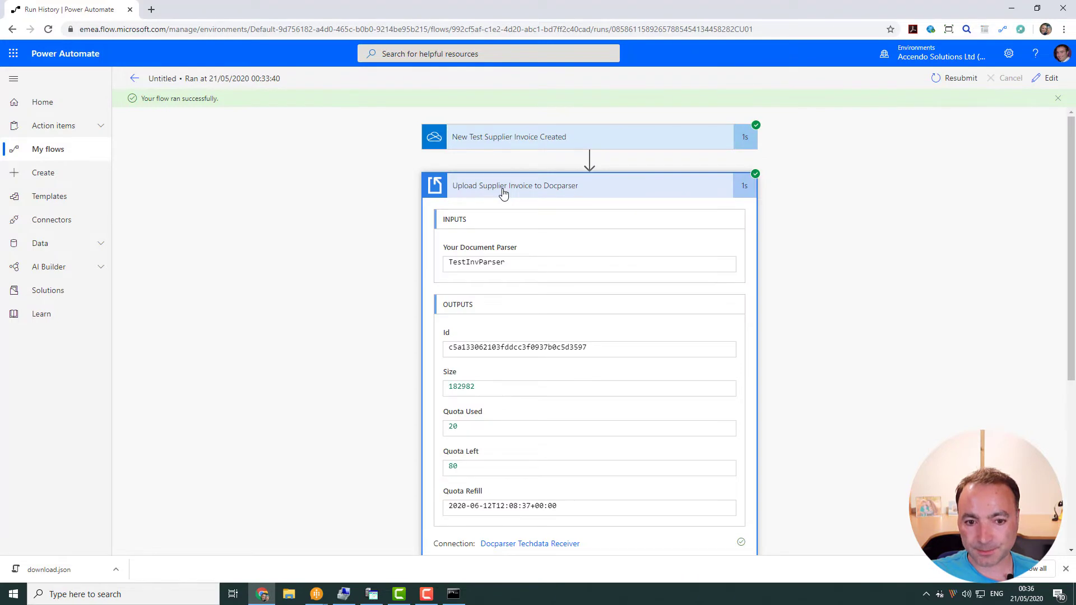
left_click(503, 190)
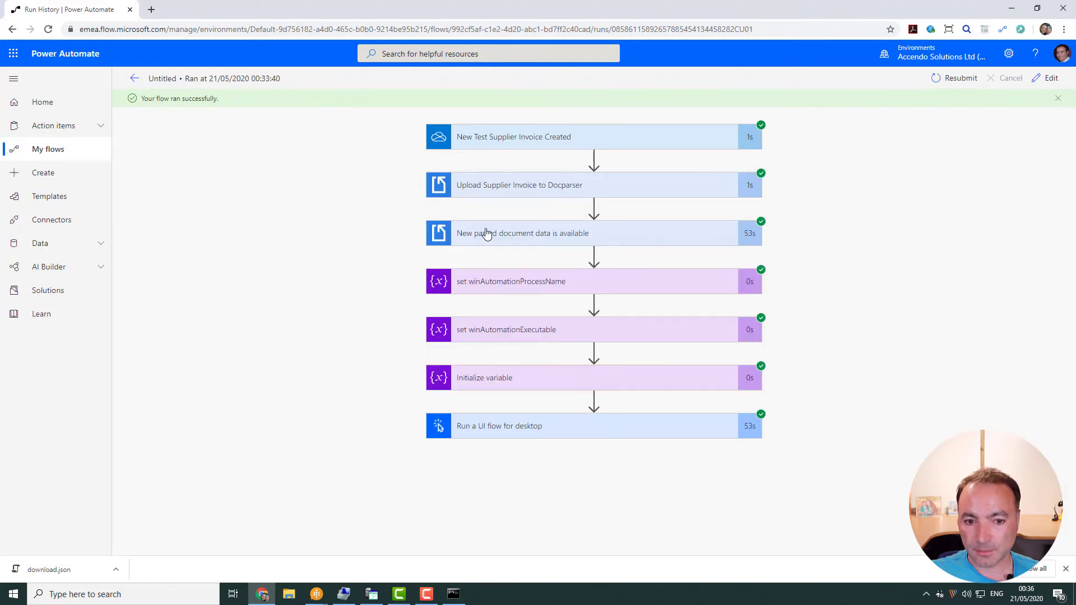
Inspect the process path value in the set winAutomationProcessName step
left_click(576, 293)
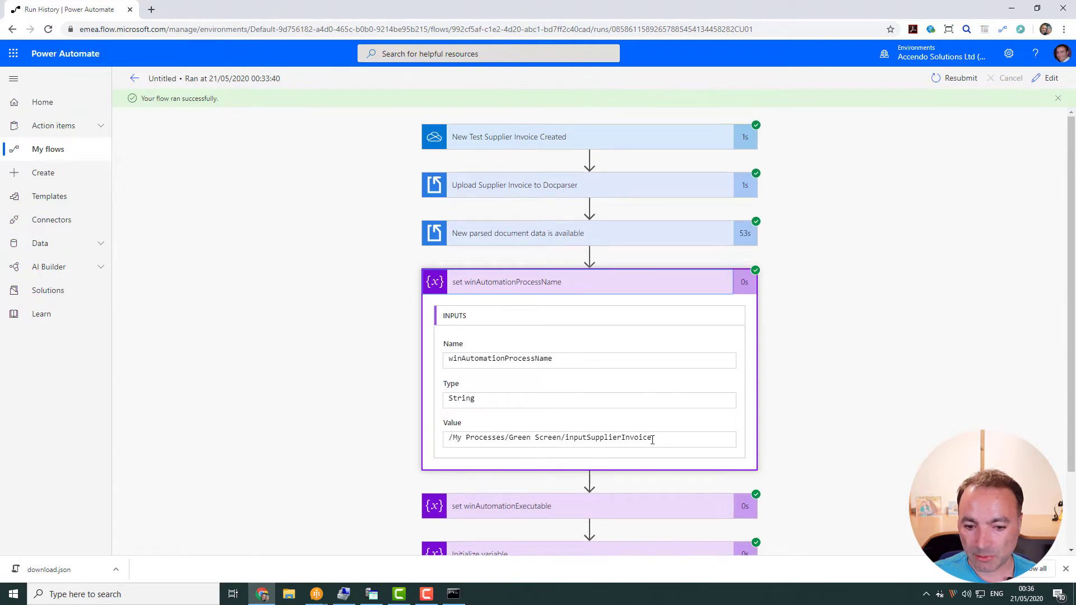
left_click_drag(653, 438, 457, 437)
left_click(498, 287)
Inspect and select the full command line value of the set winAutomationExecutable step
left_click(507, 335)
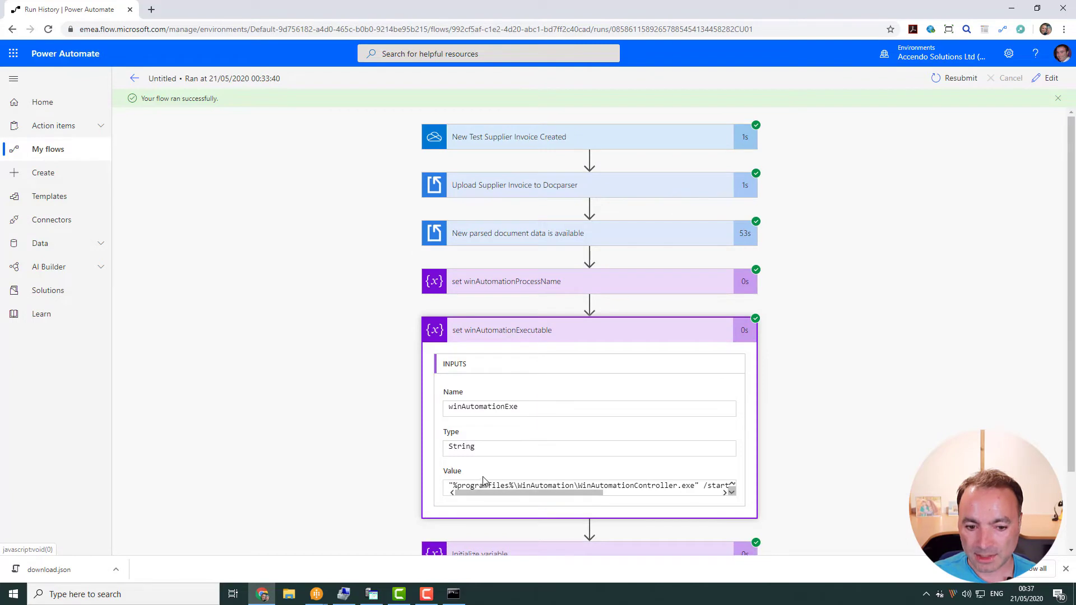
left_click_drag(451, 485, 756, 499)
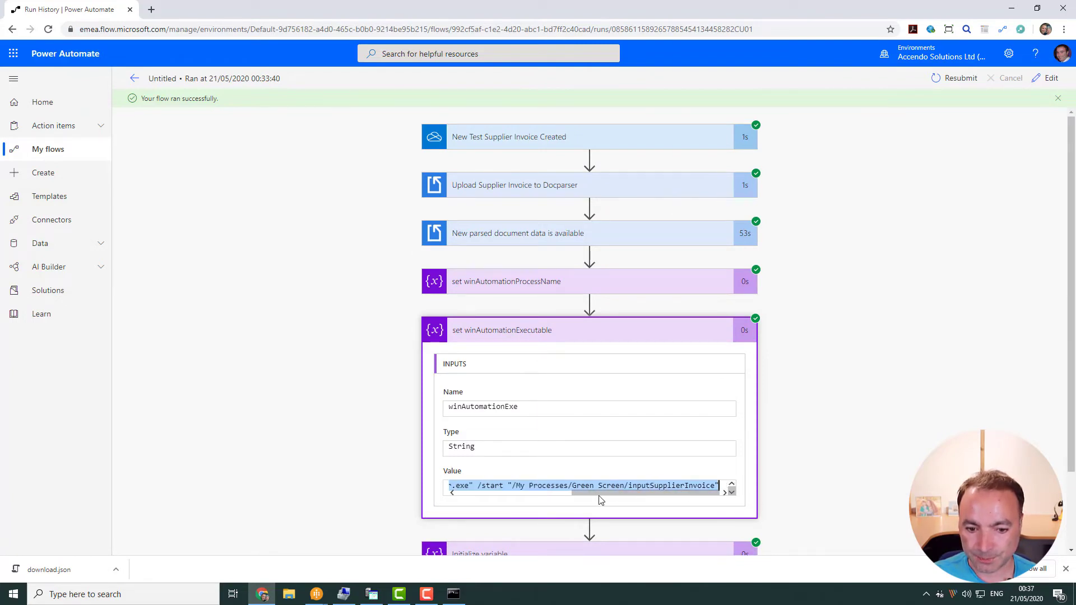
left_click(586, 486)
left_click_drag(576, 494, 471, 495)
left_click(480, 480)
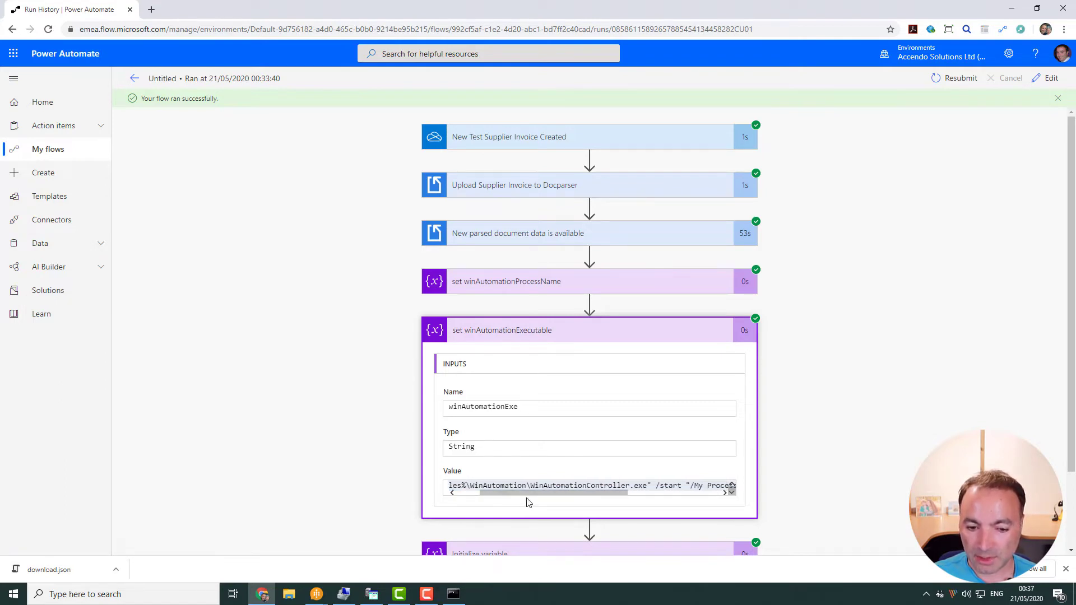
left_click_drag(538, 502, 645, 506)
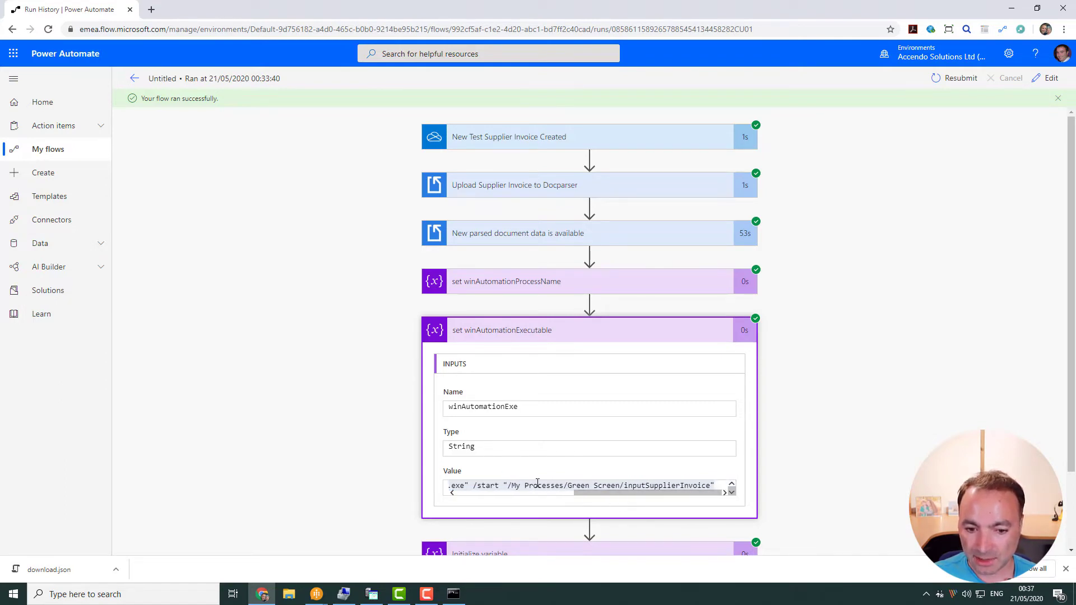
left_click_drag(533, 485, 700, 486)
key("ctrl+a")
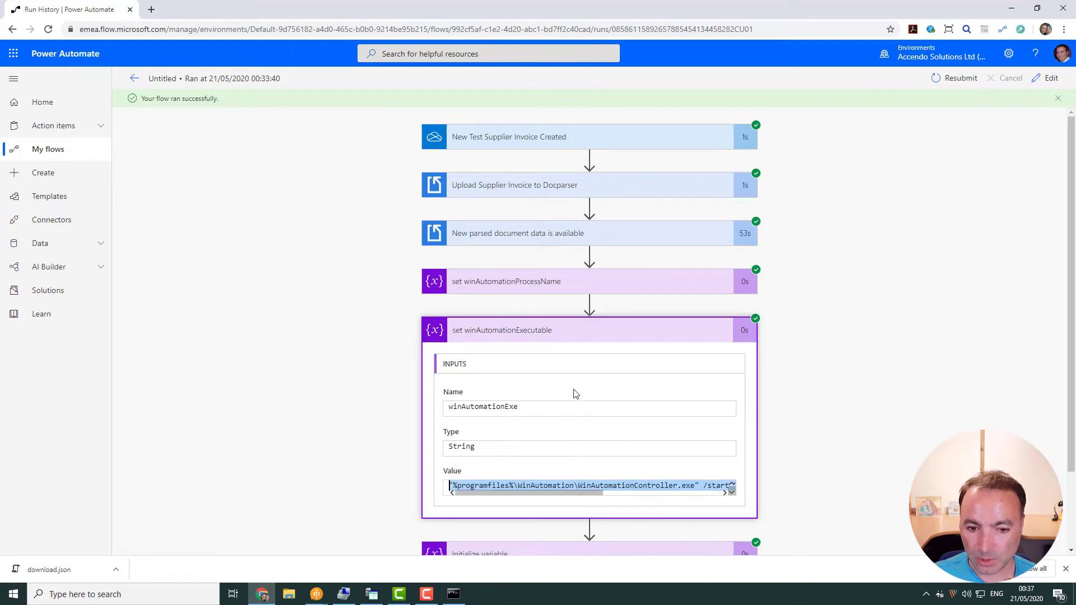
left_click(554, 335)
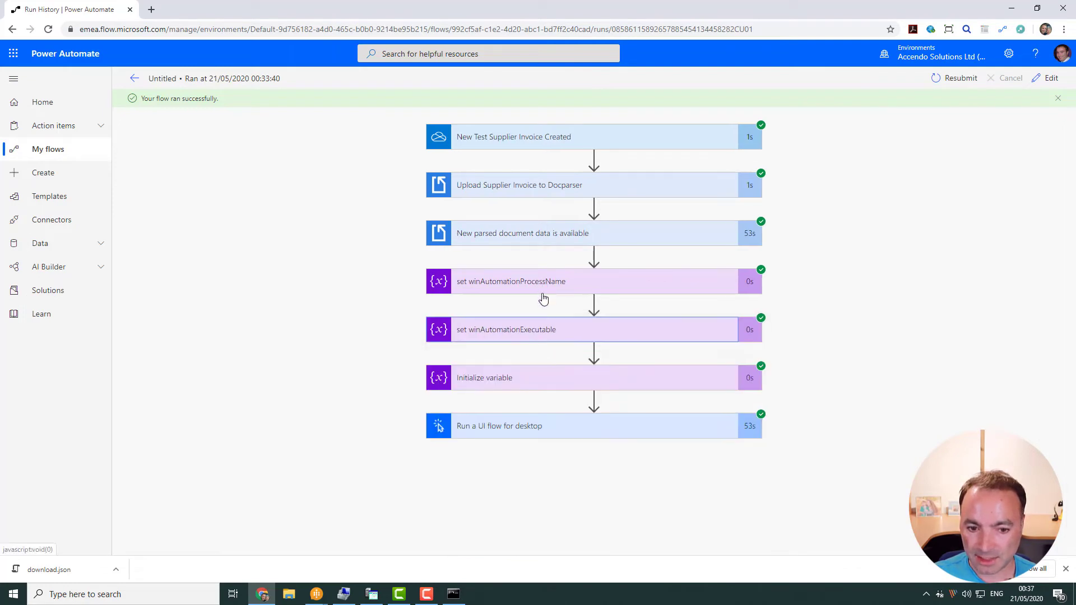
Review the Initialize variable step's inputs, then collapse it
left_click(478, 378)
scroll(554, 414, "down", 2)
left_click_drag(480, 453, 482, 448)
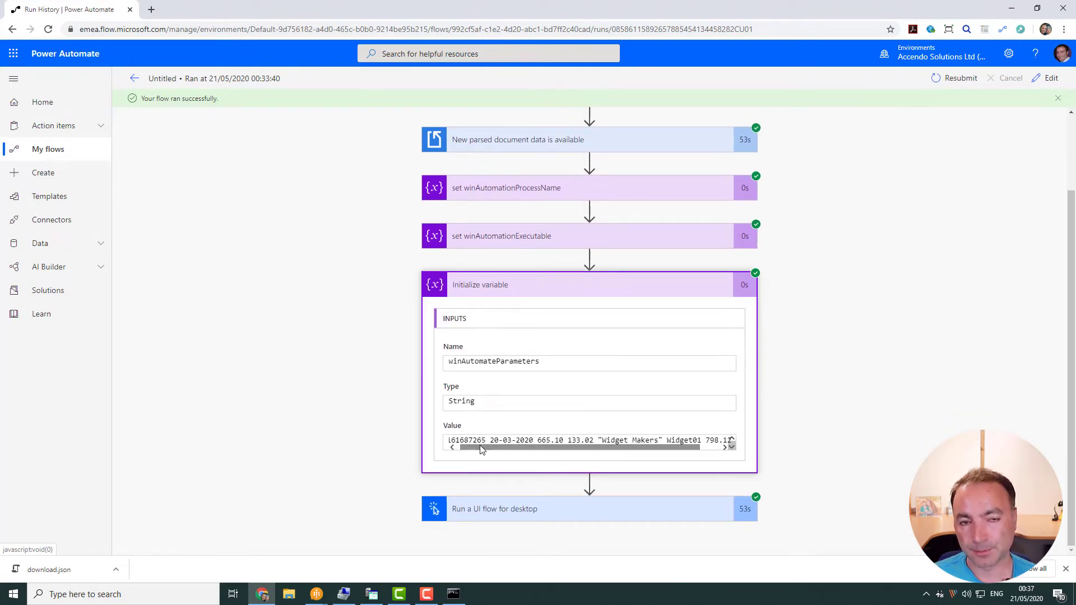
left_click(486, 284)
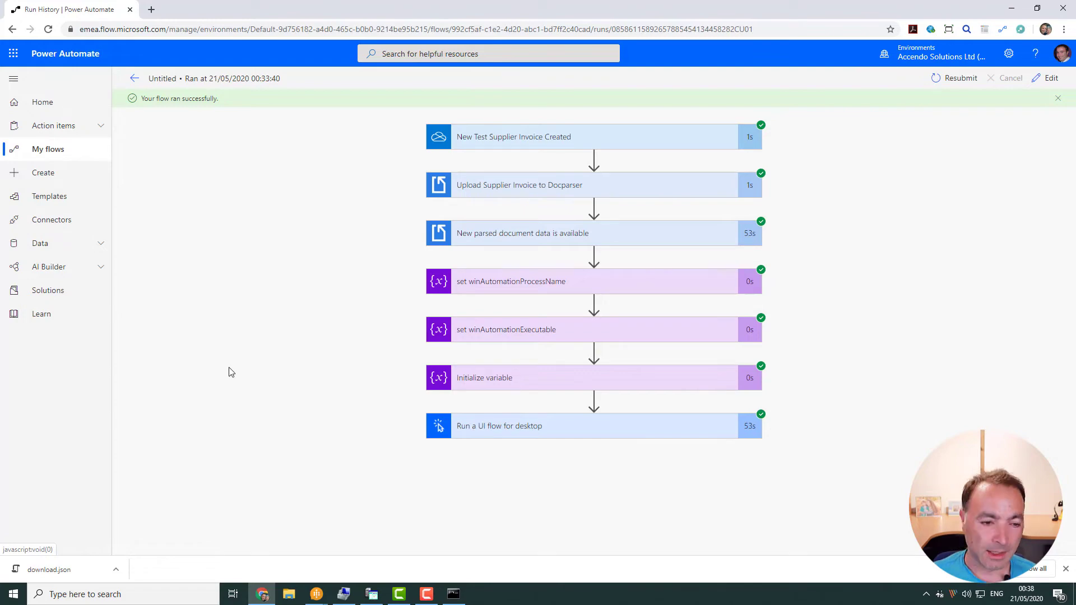
mouse_move(318, 598)
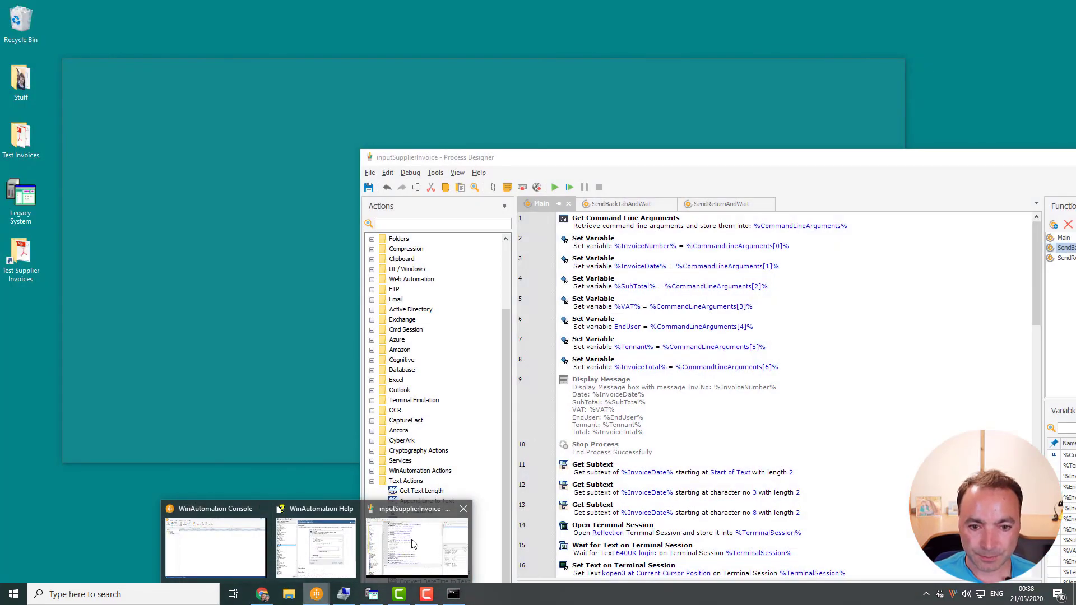
left_click(412, 544)
double_click(646, 160)
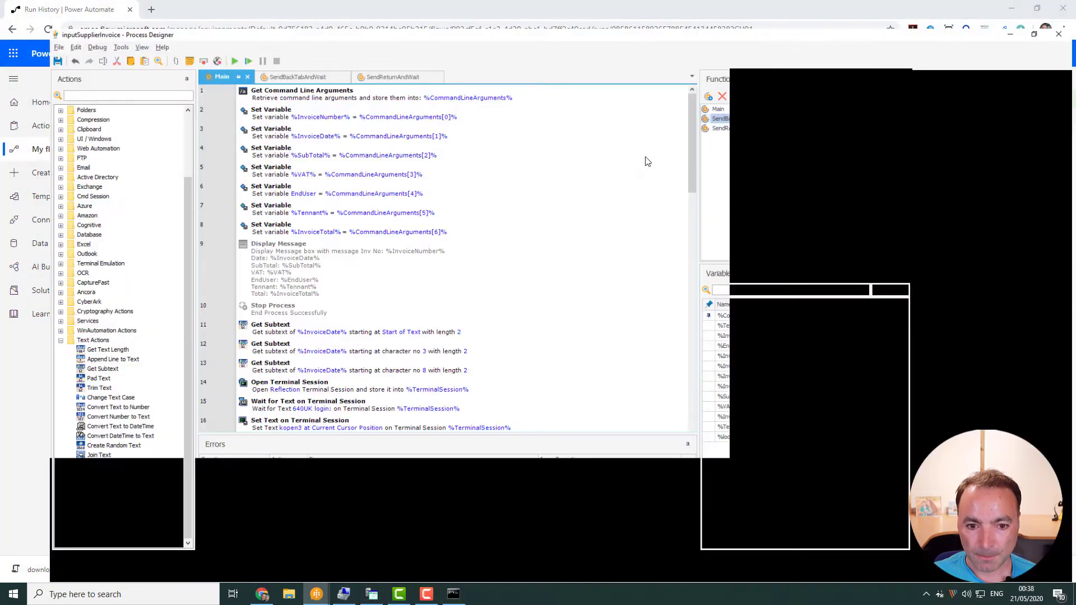
left_click(261, 70)
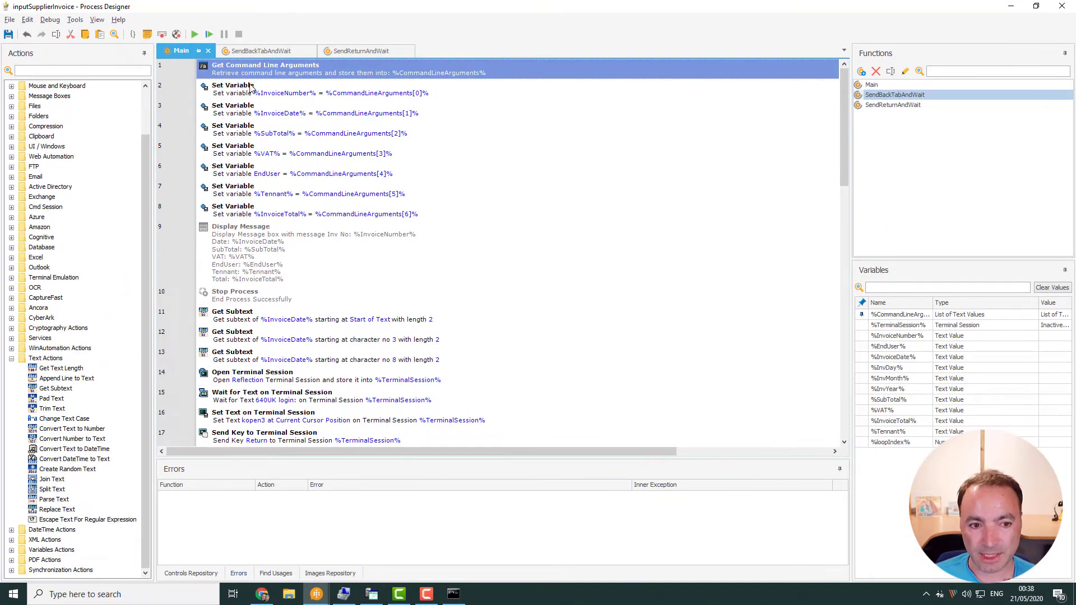
left_click(250, 89)
left_click(235, 112)
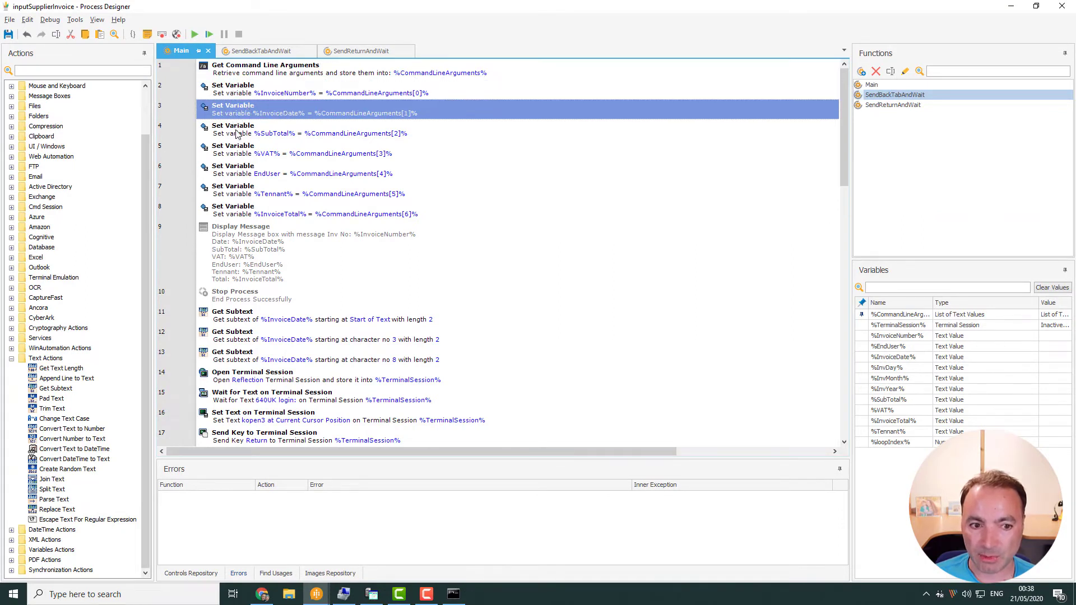
left_click(234, 131)
left_click(234, 149)
left_click(232, 168)
left_click(232, 187)
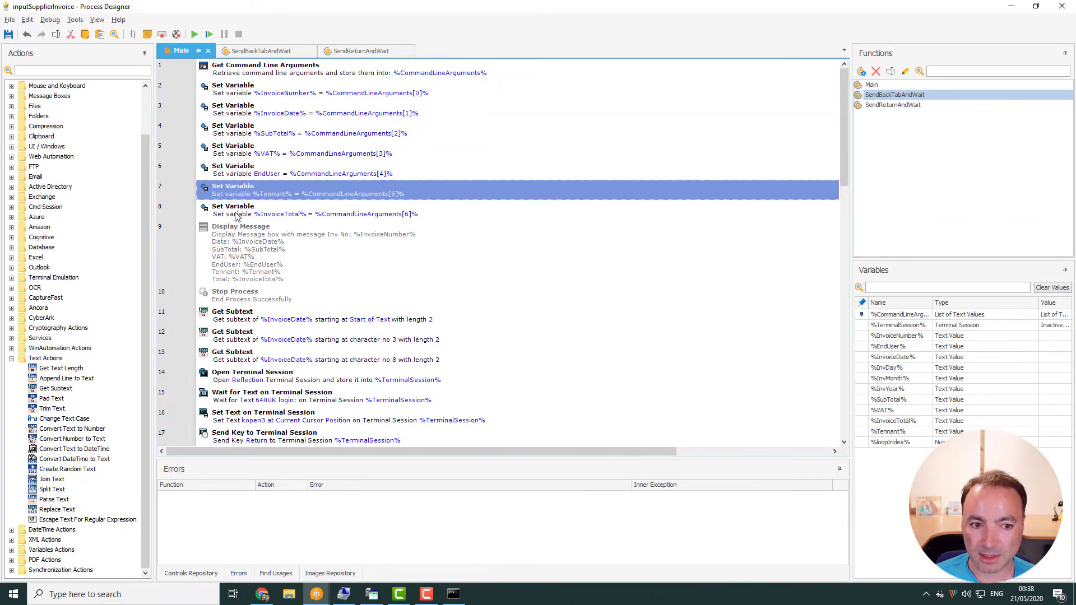
left_click(236, 216)
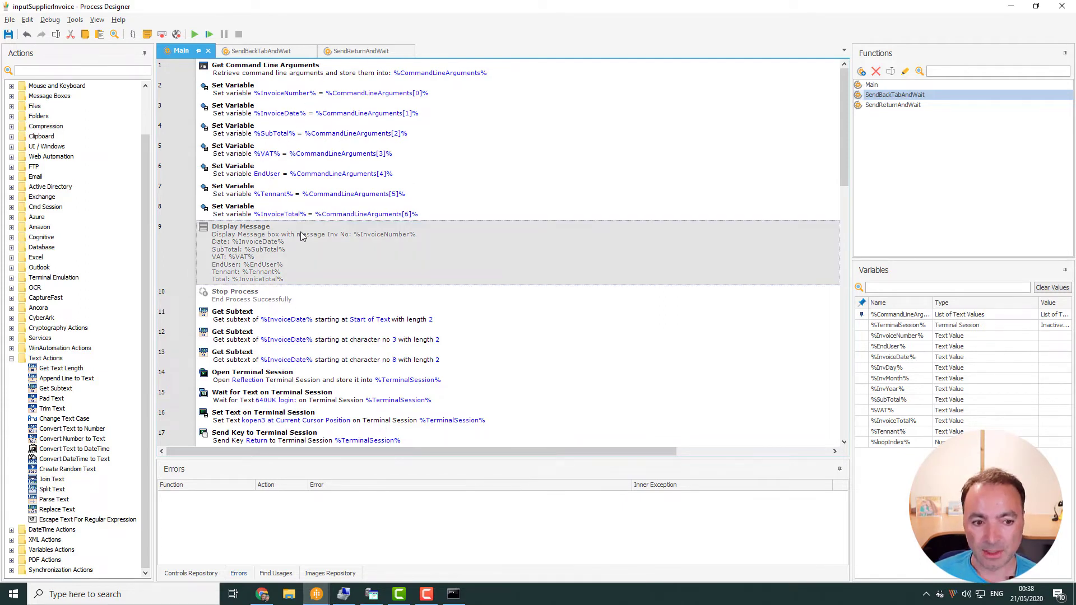
left_click(266, 226)
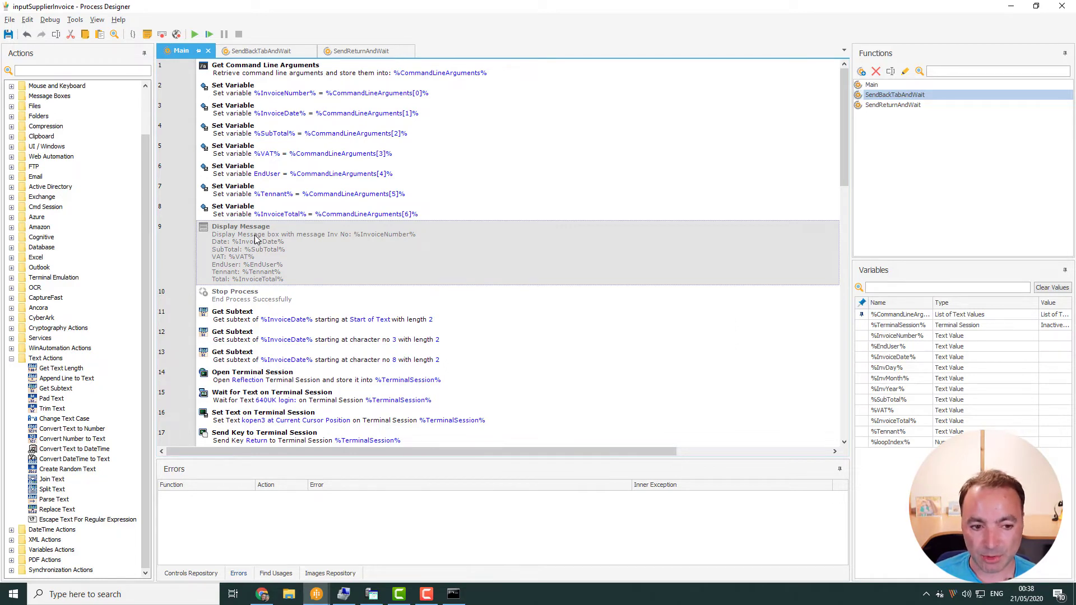
scroll(263, 291, "down", 3)
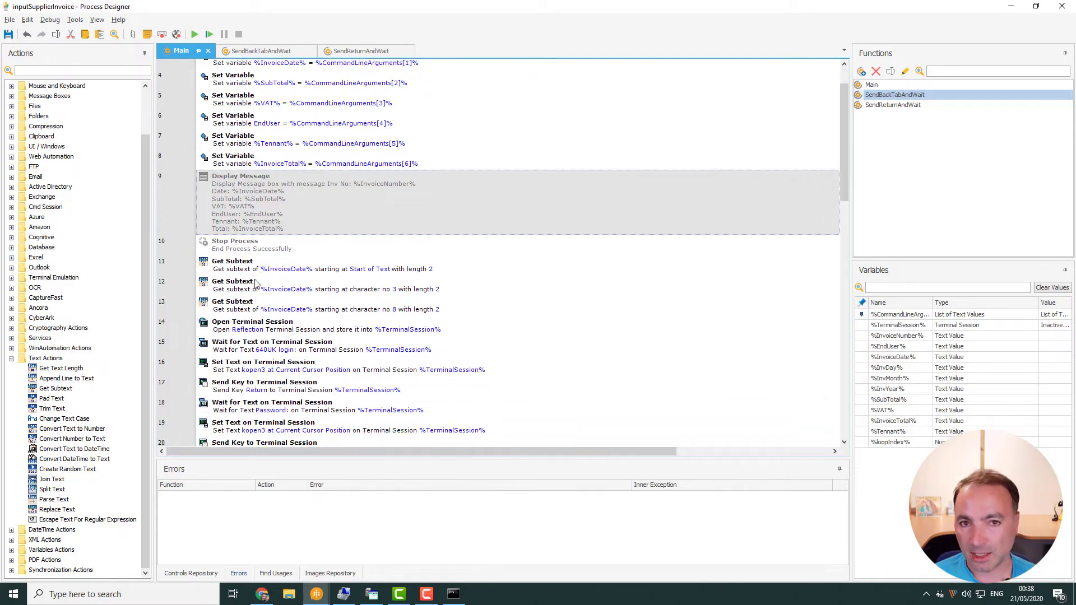
scroll(255, 282, "down", 2)
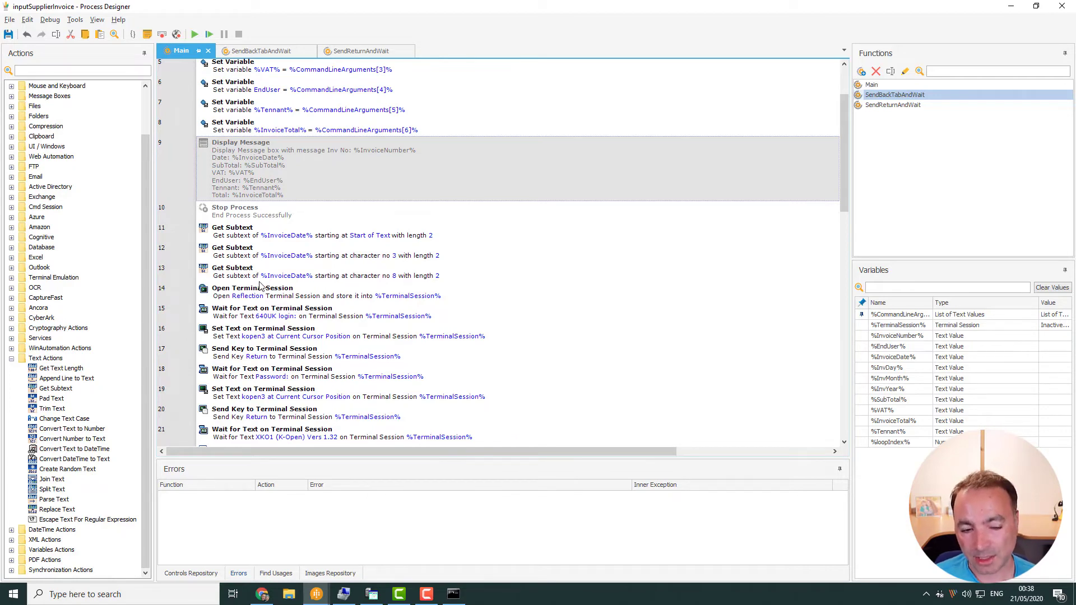
scroll(259, 286, "down", 5)
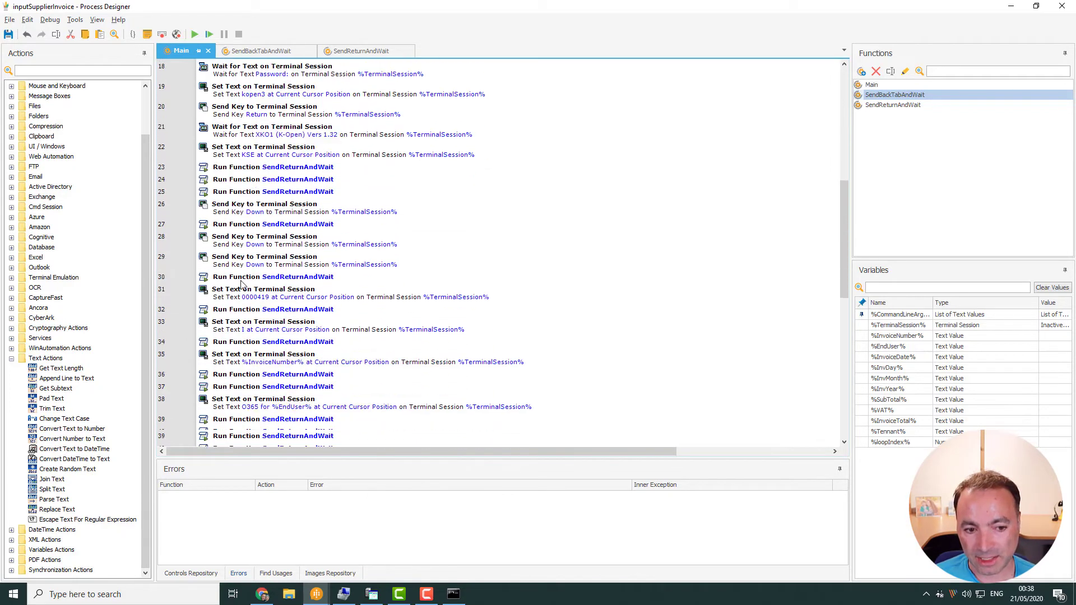
scroll(241, 283, "down", 3)
scroll(234, 284, "down", 7)
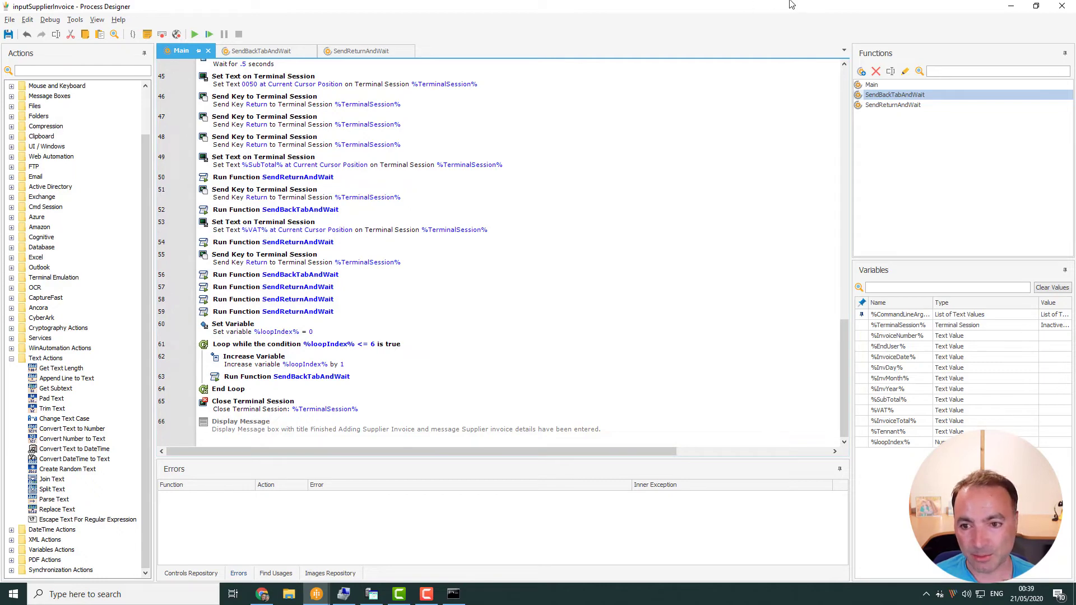
Minimise Process Designer and Chrome, then copy the third invoice PDF from Test Invoices
left_click(1011, 7)
left_click(1010, 8)
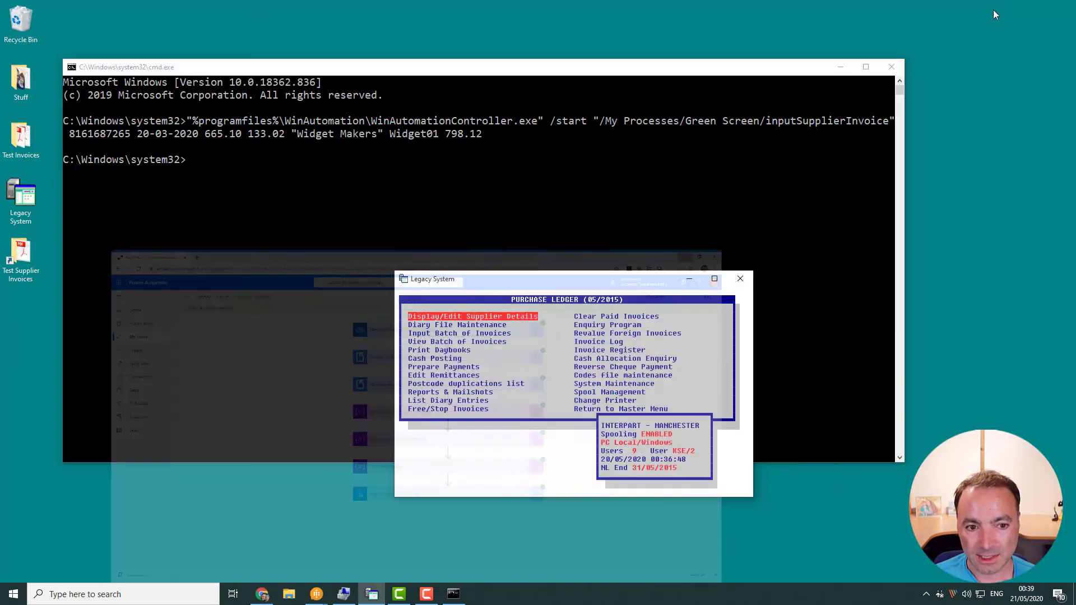
left_click(841, 70)
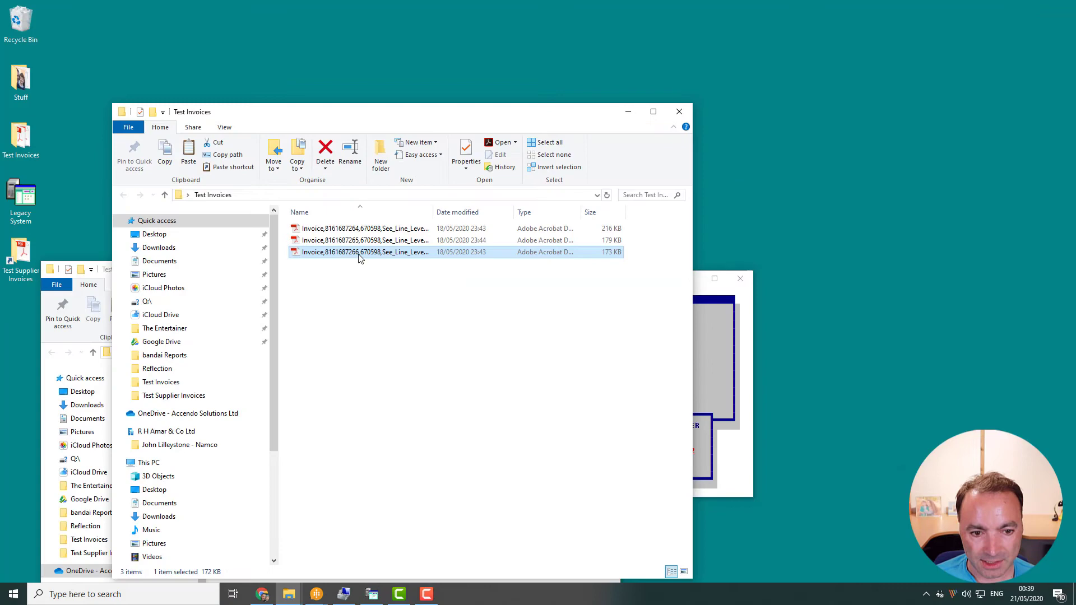
right_click(361, 252)
left_click(94, 517)
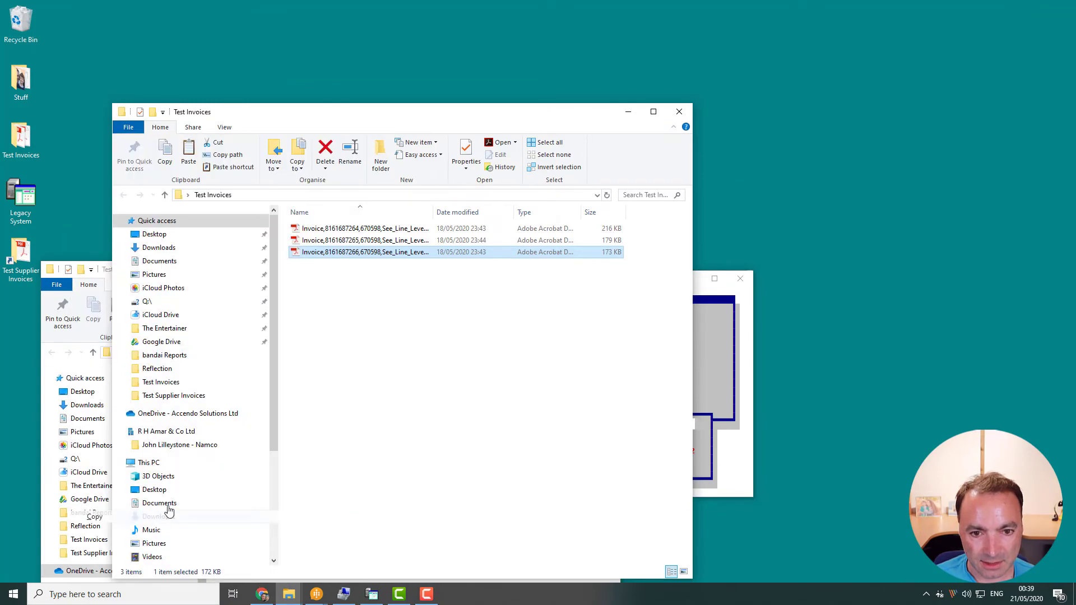
Paste the invoice into Test Supplier Invoices and minimise the folder window
key("alt+Tab")
key("ctrl+v")
right_click(337, 445)
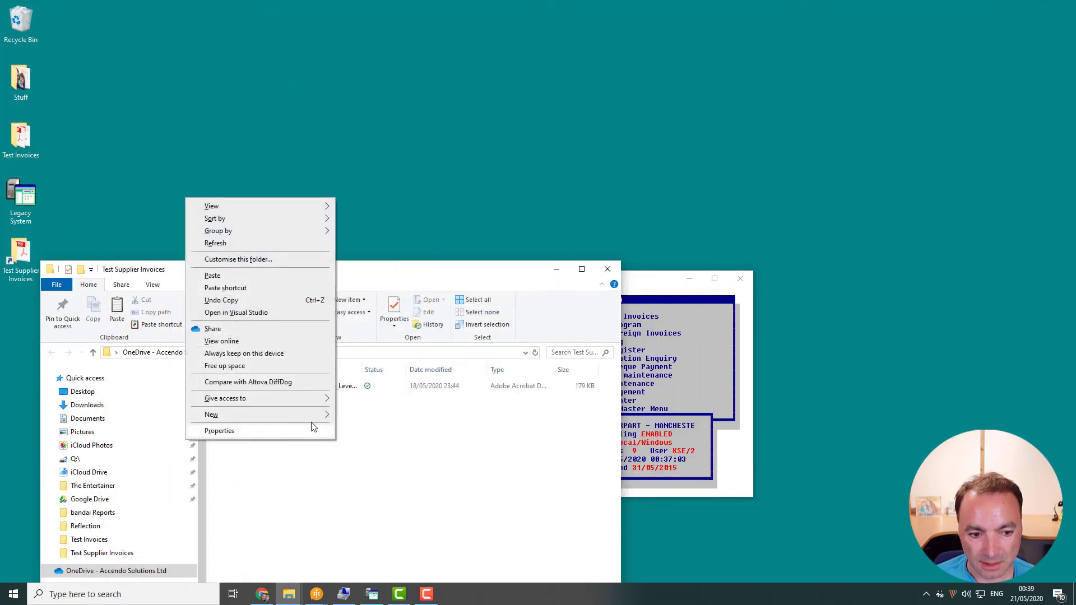
left_click(234, 284)
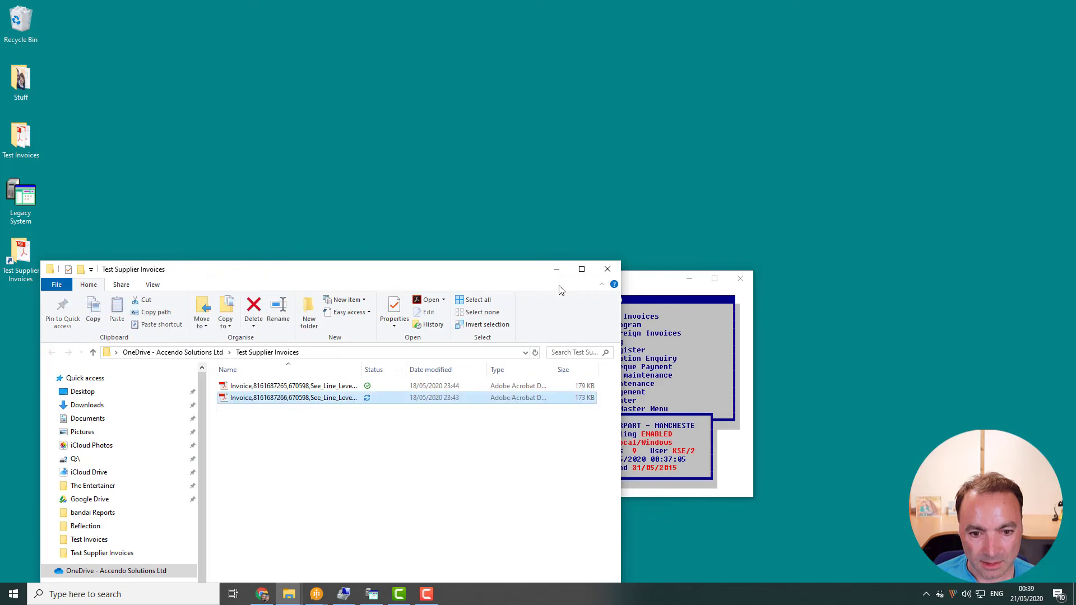
left_click(556, 269)
Open docparser.com in a new tab, log in, and view TestInvParser's Parsing Rules
mouse_move(264, 594)
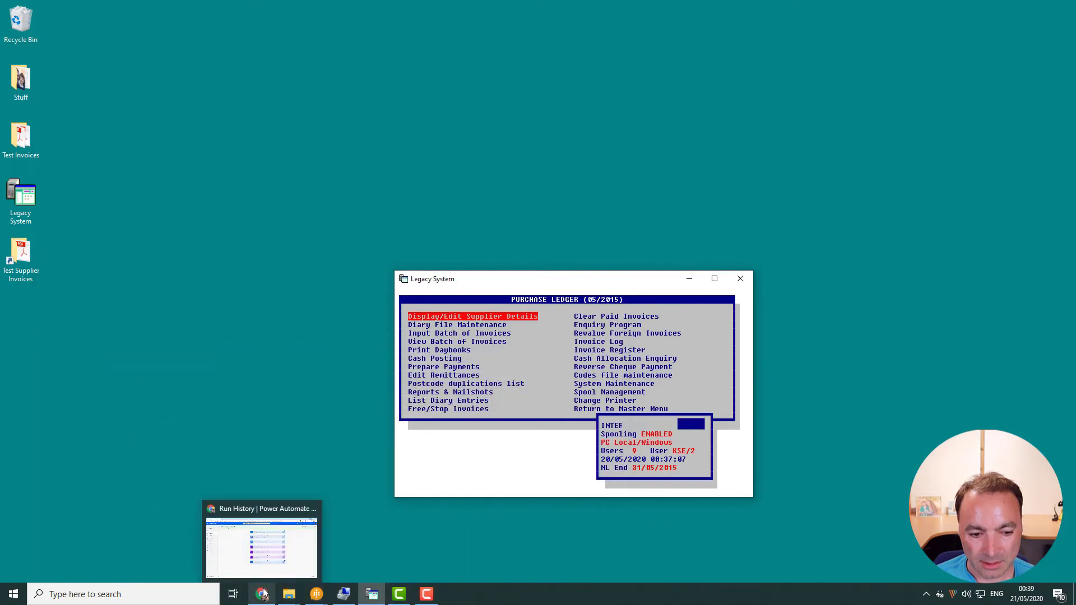
left_click(262, 538)
left_click(151, 9)
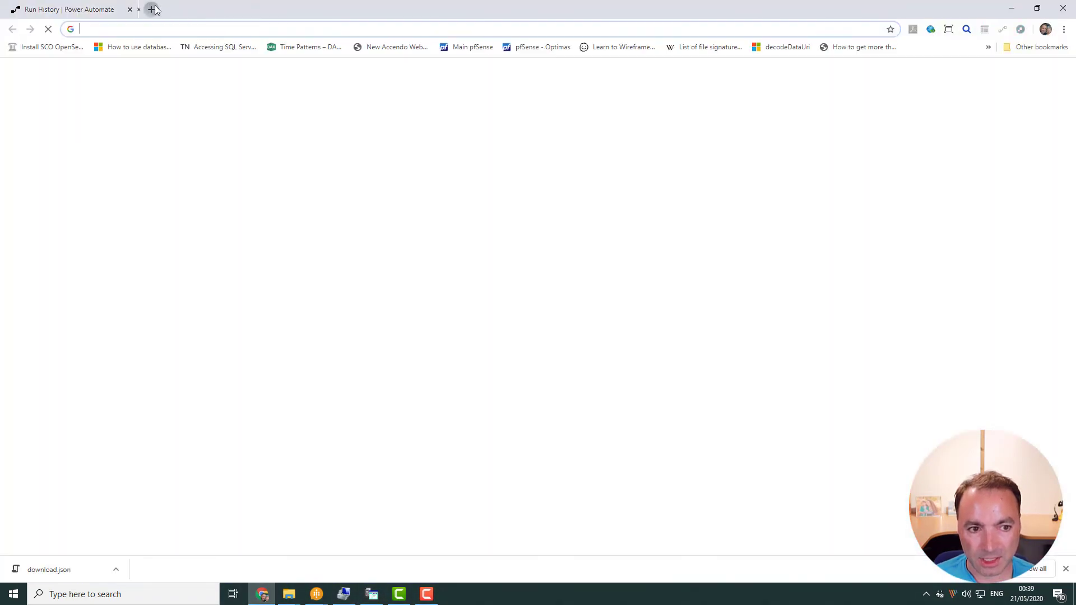
type("doc")
key("Return")
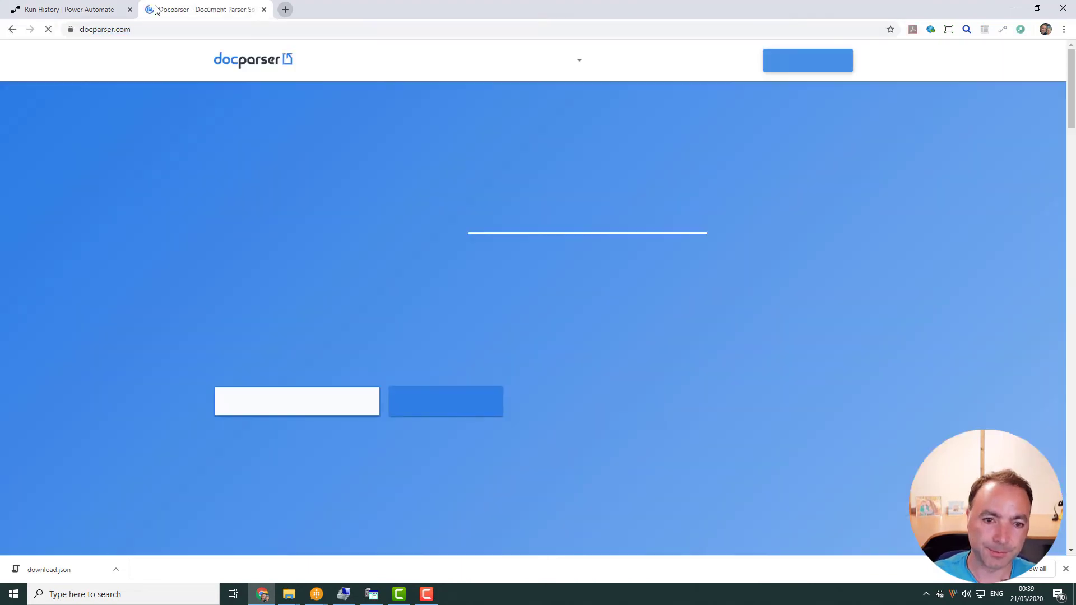
left_click(752, 66)
left_click(538, 323)
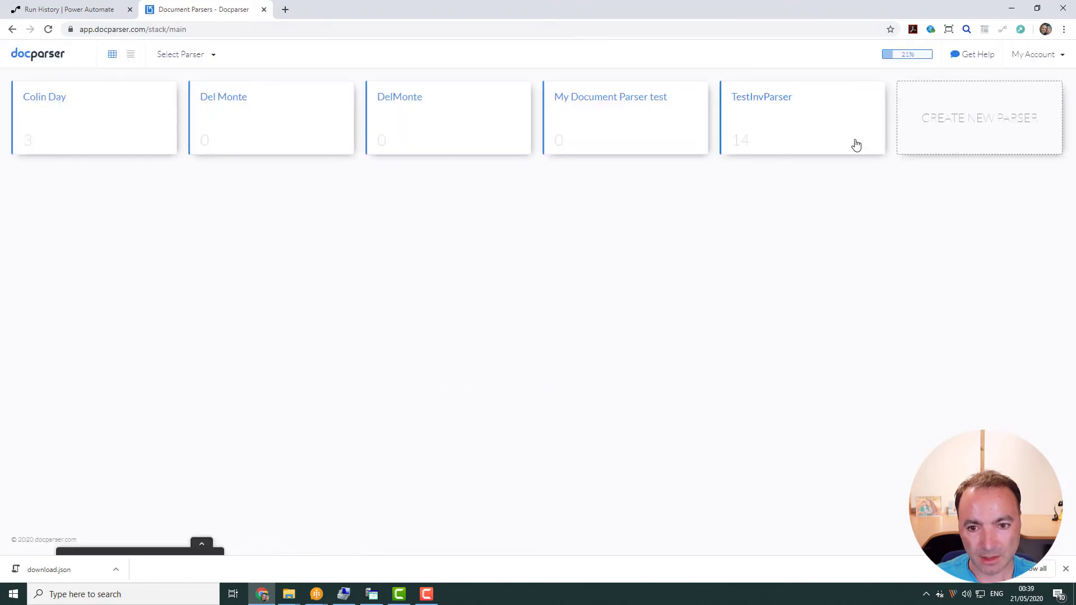
left_click(825, 136)
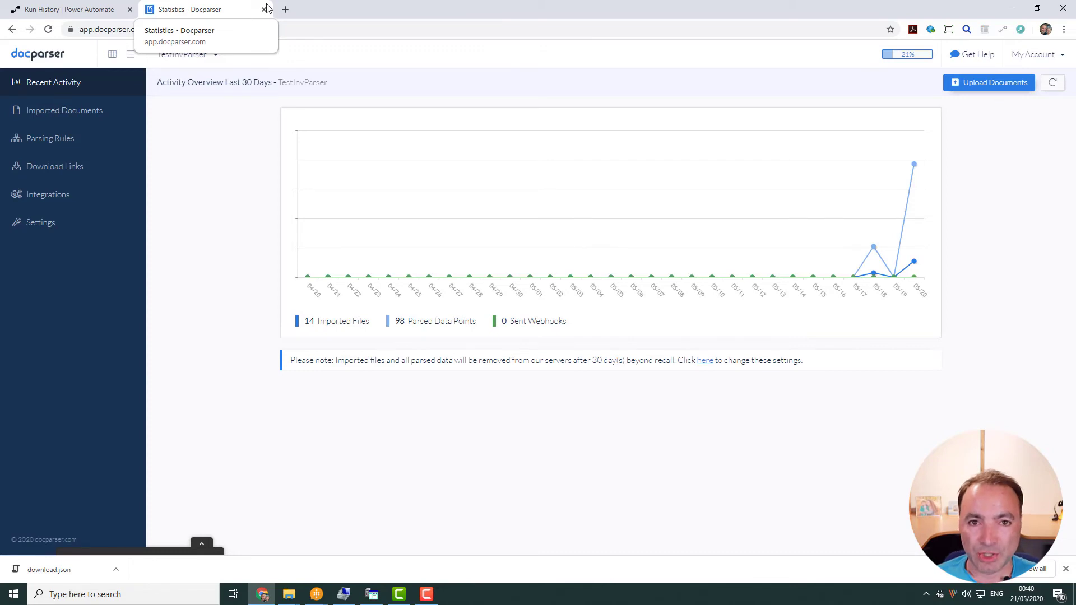
left_click(93, 137)
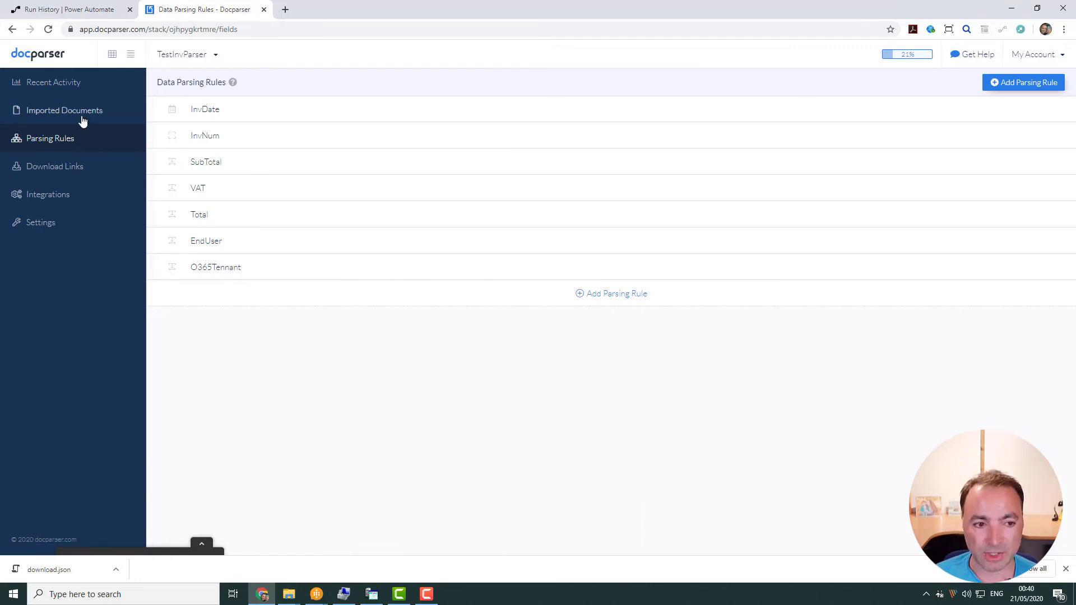
Open the latest imported invoice and highlight its parsed date, number, SubTotal, VAT, Total and tenant
left_click(83, 121)
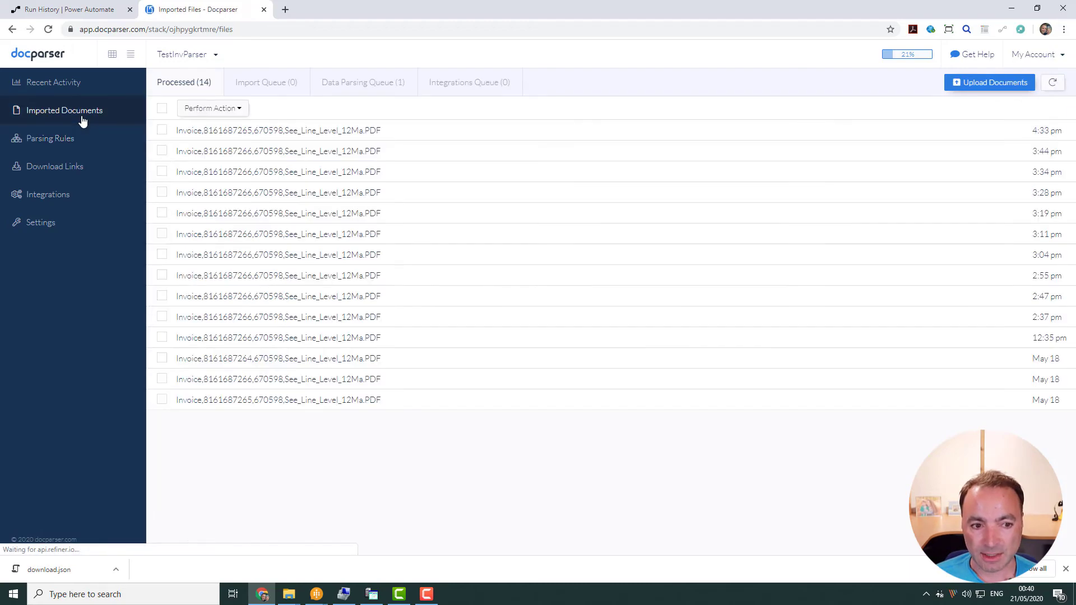
left_click(332, 135)
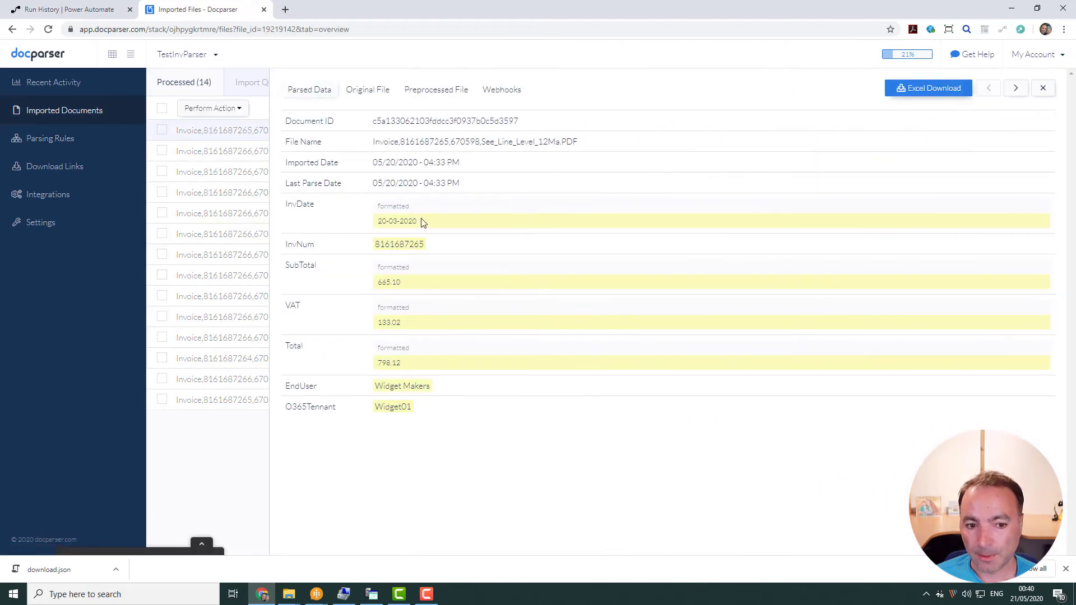
left_click_drag(424, 223, 376, 221)
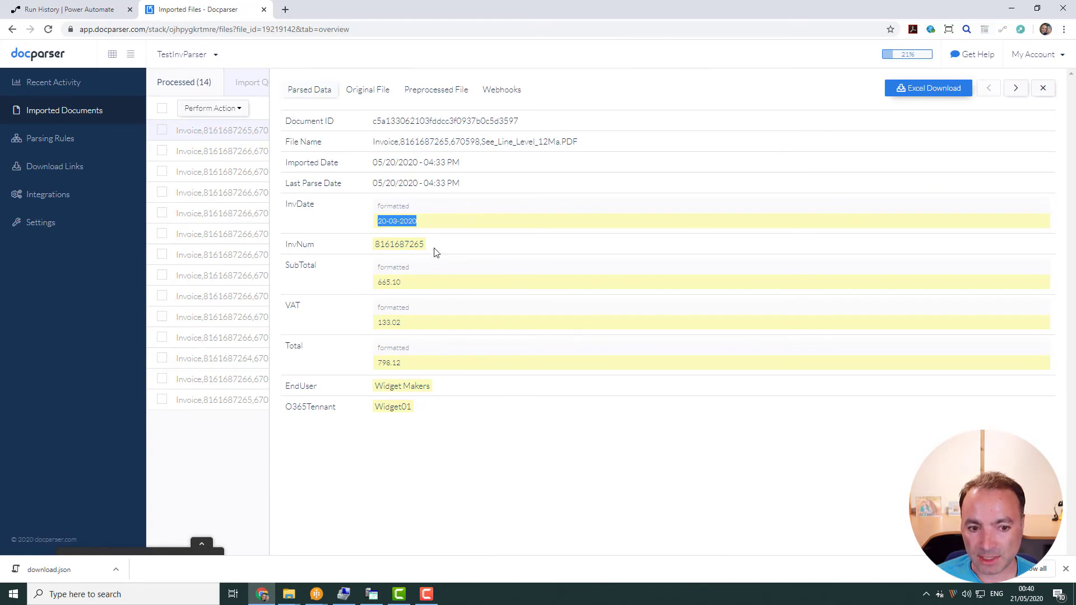
double_click(419, 244)
triple_click(395, 282)
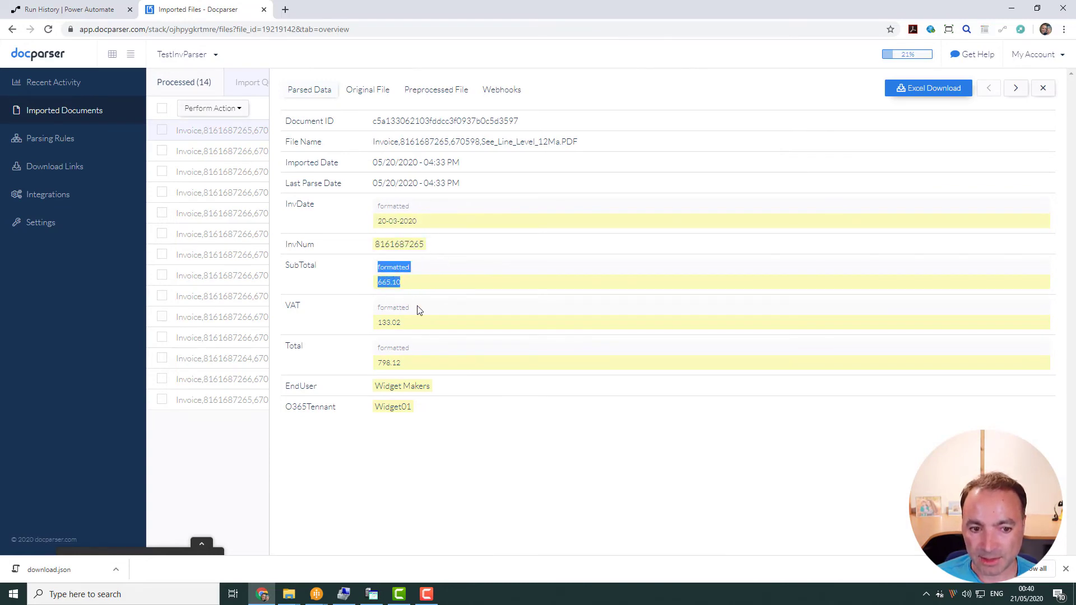
triple_click(413, 322)
double_click(413, 365)
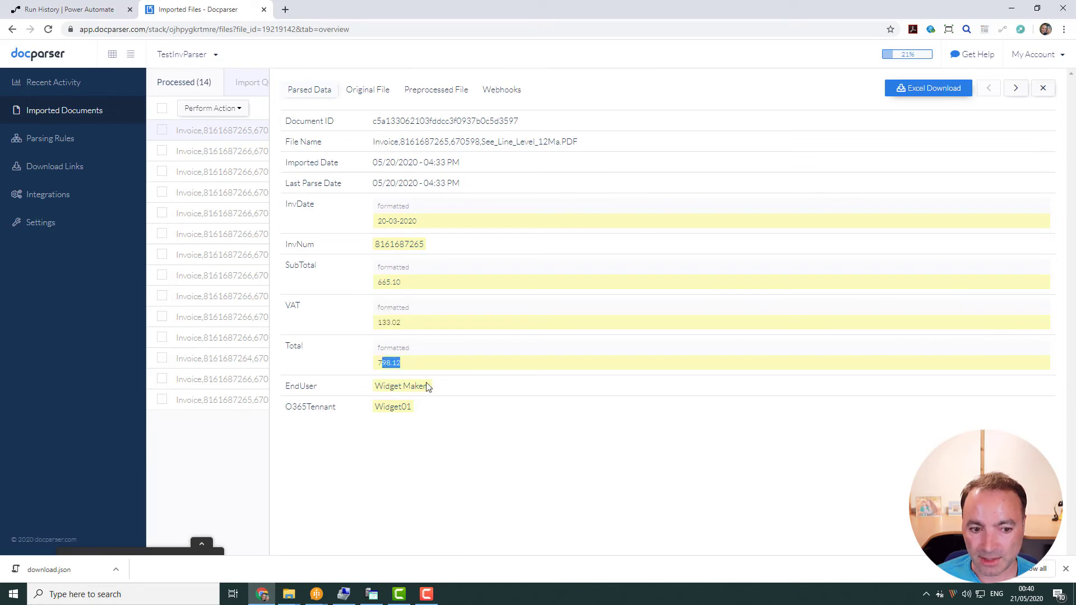
left_click_drag(430, 387, 377, 413)
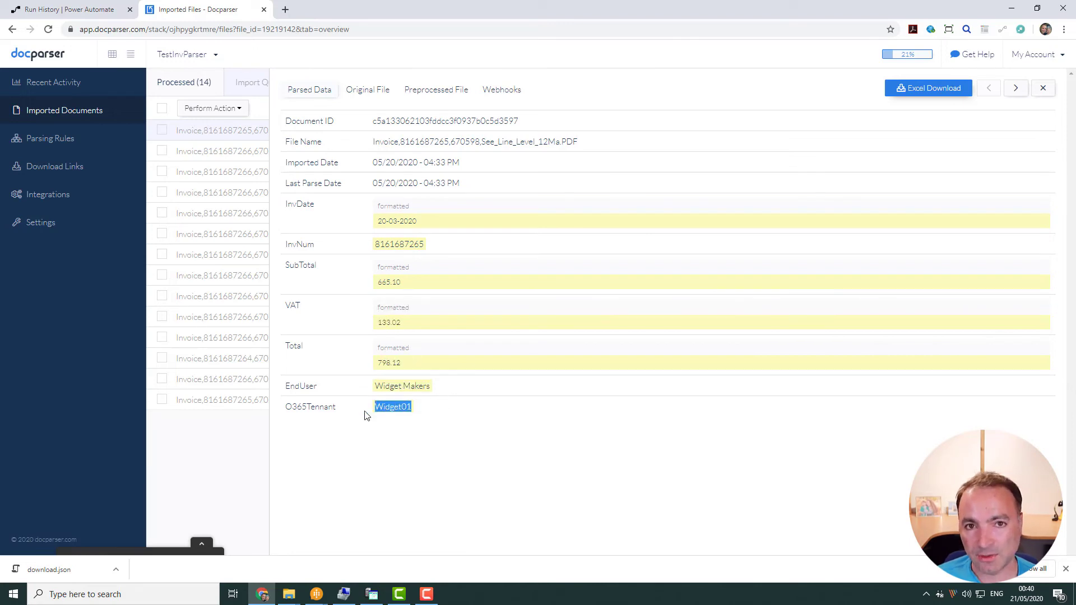